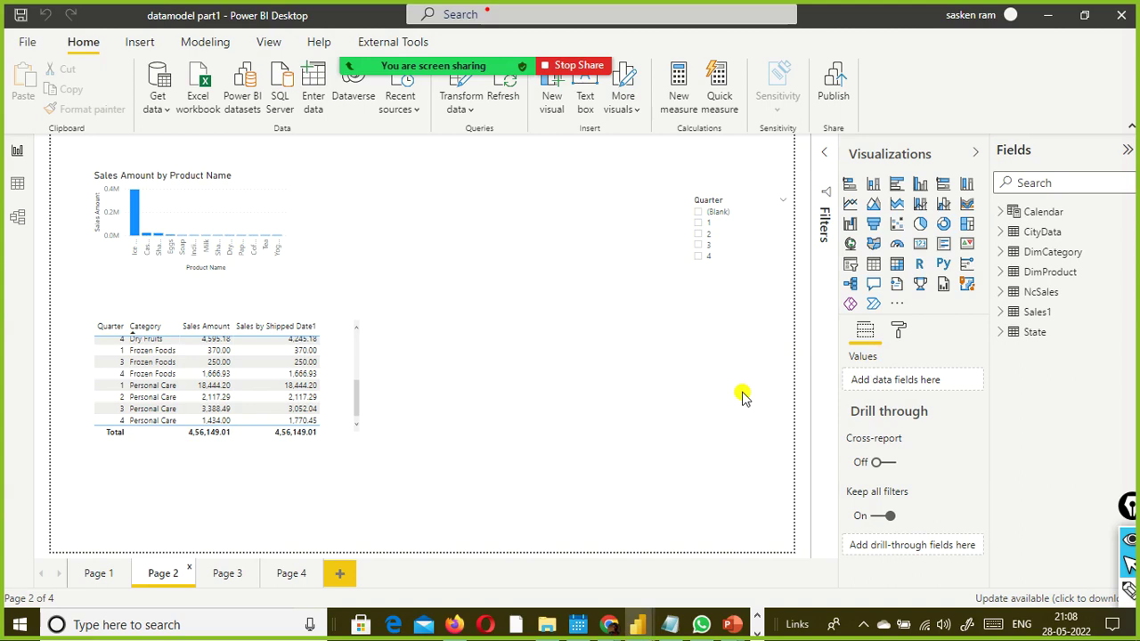
Enlarge the quarter and category sales table visual on Page 2 in height and width
left_click(345, 433)
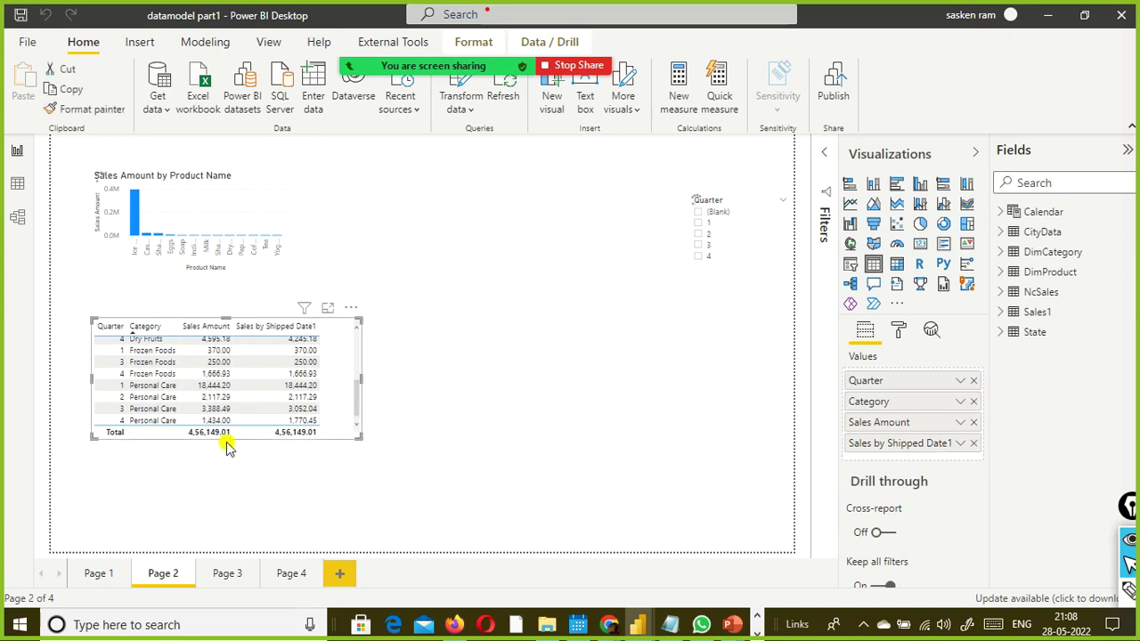
left_click_drag(227, 434, 236, 488)
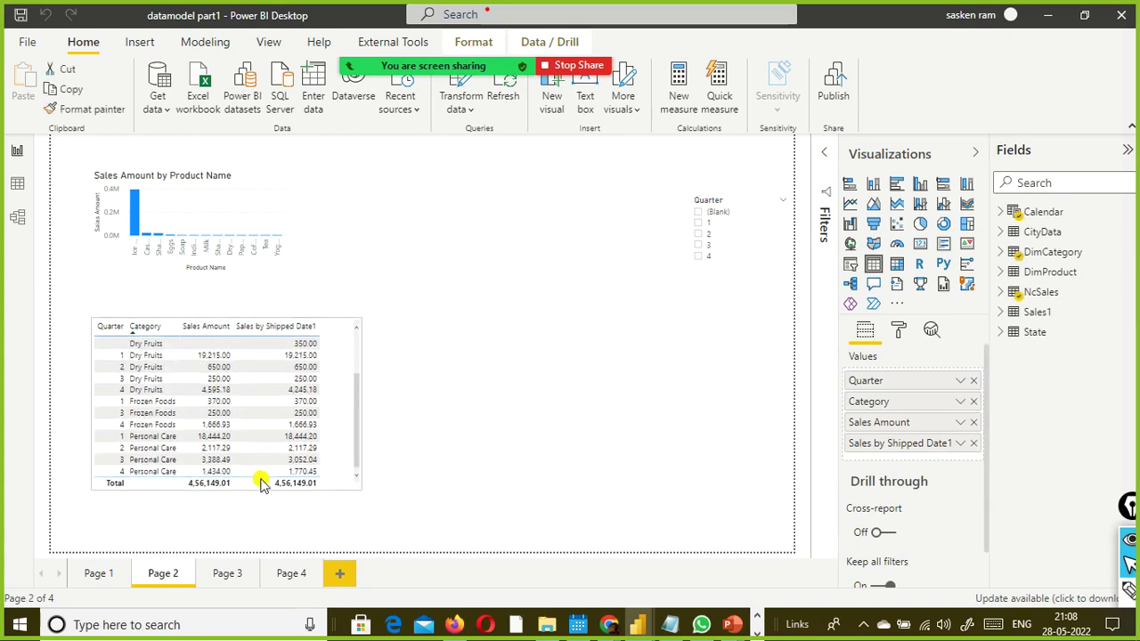
left_click_drag(397, 392, 412, 389)
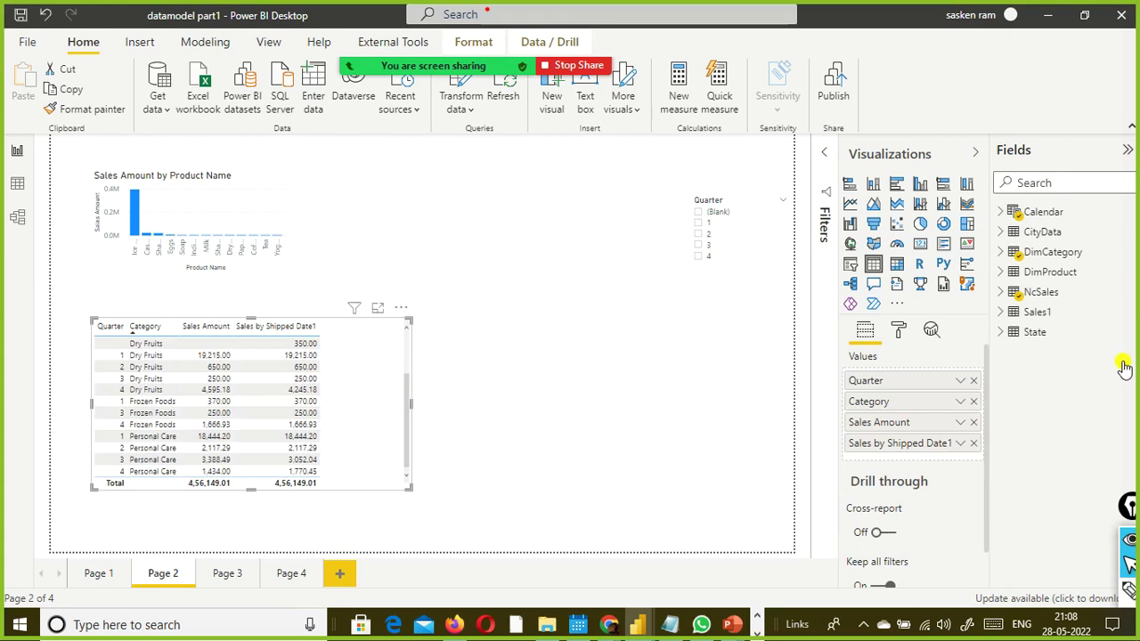
Open the formula of the Sales by Shipped Date1 measure in the Calendar table and examine its CALCULATE and USERELATIONSHIP arguments
left_click(1005, 213)
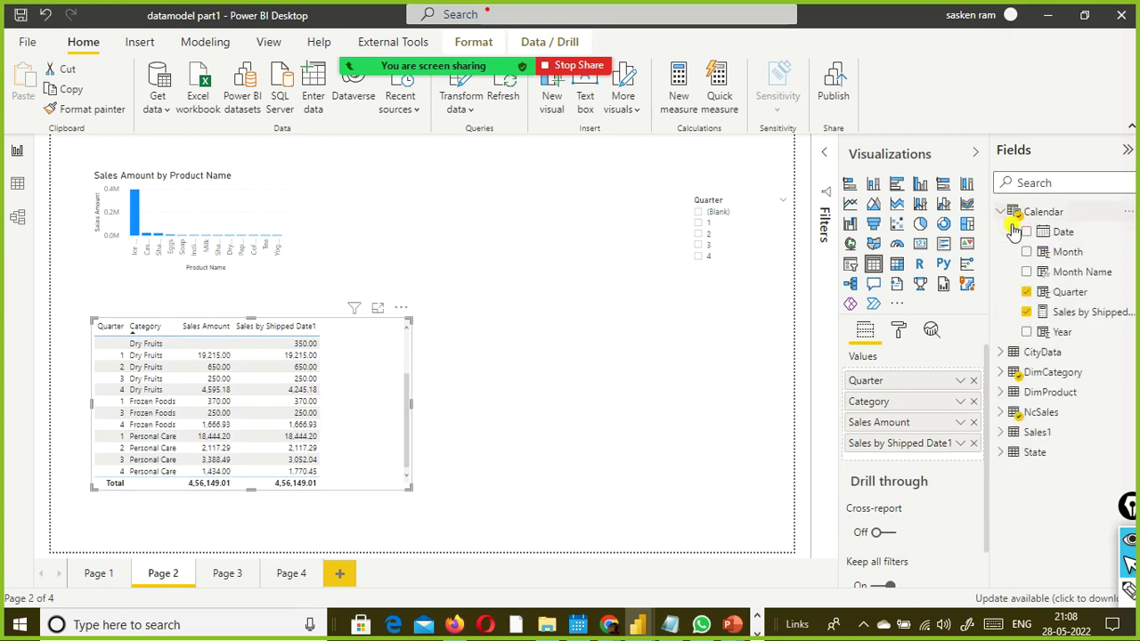
left_click(1063, 313)
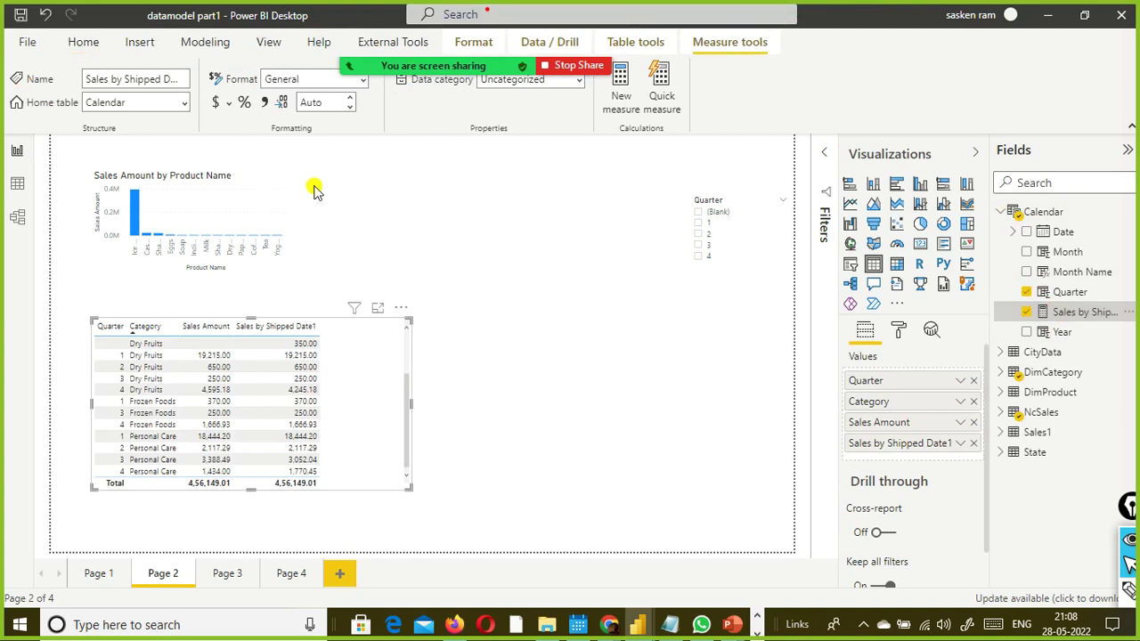
left_click(1082, 312)
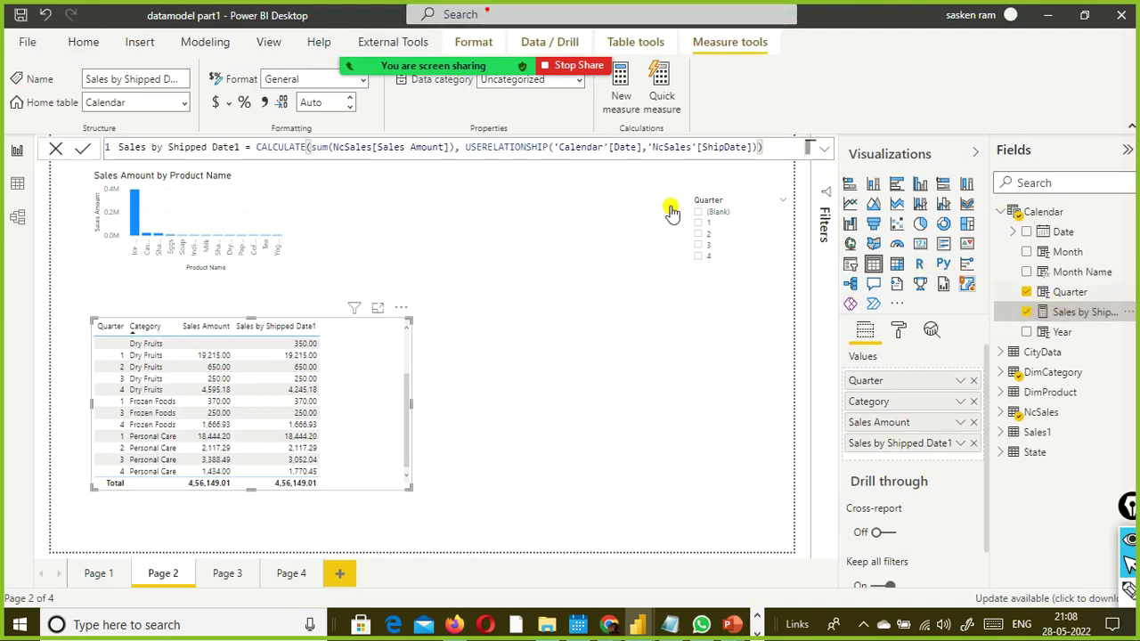
left_click(323, 148)
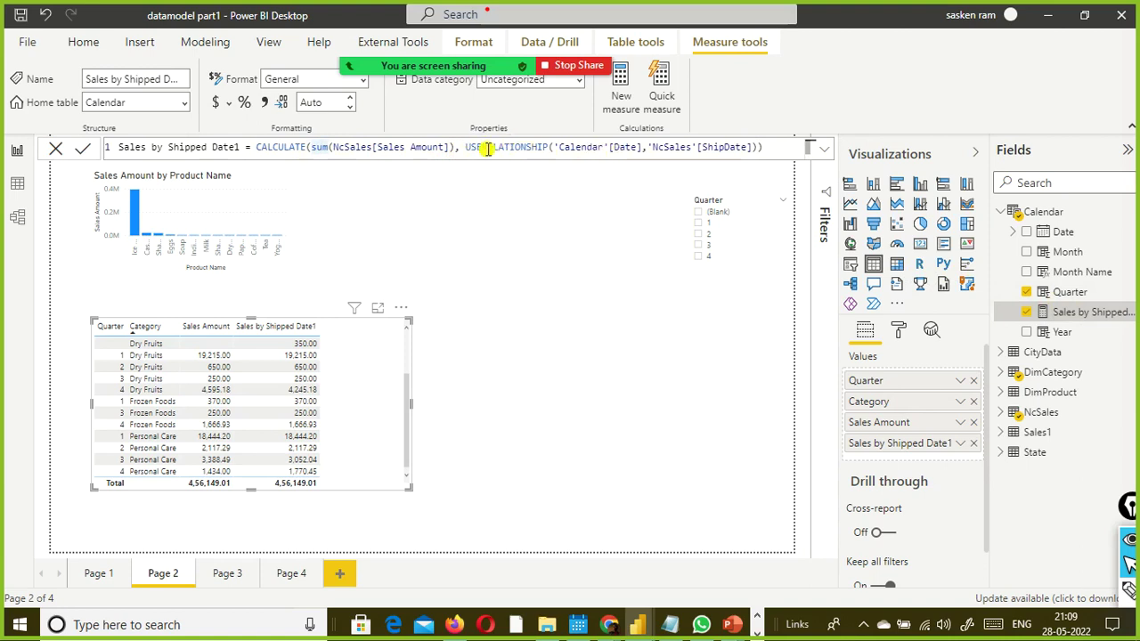
left_click_drag(463, 147, 547, 148)
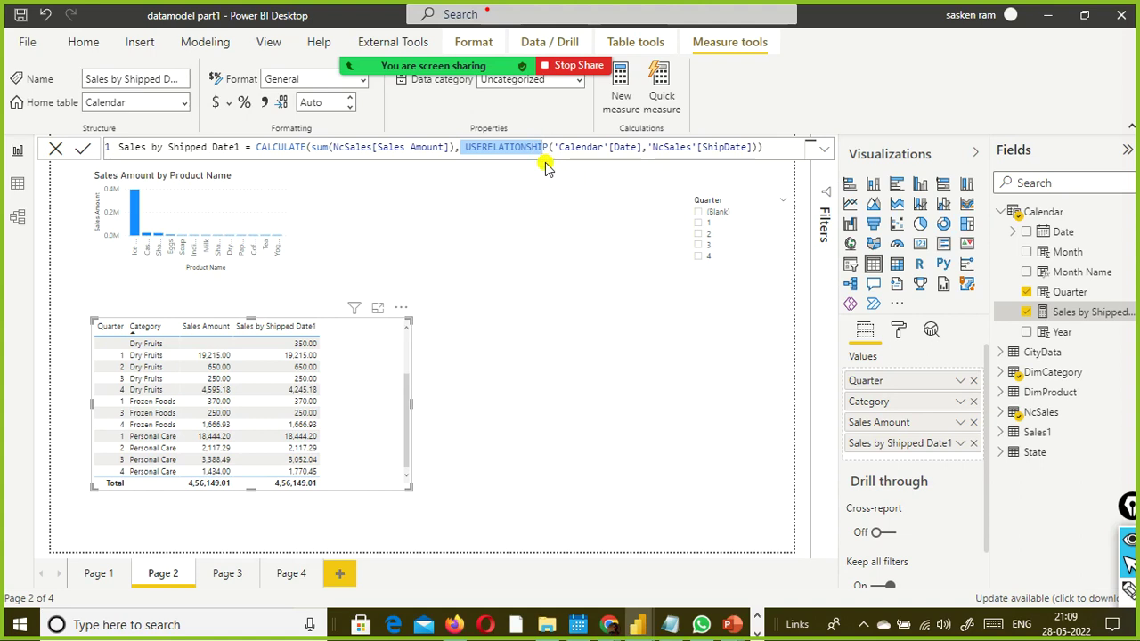
left_click(586, 147)
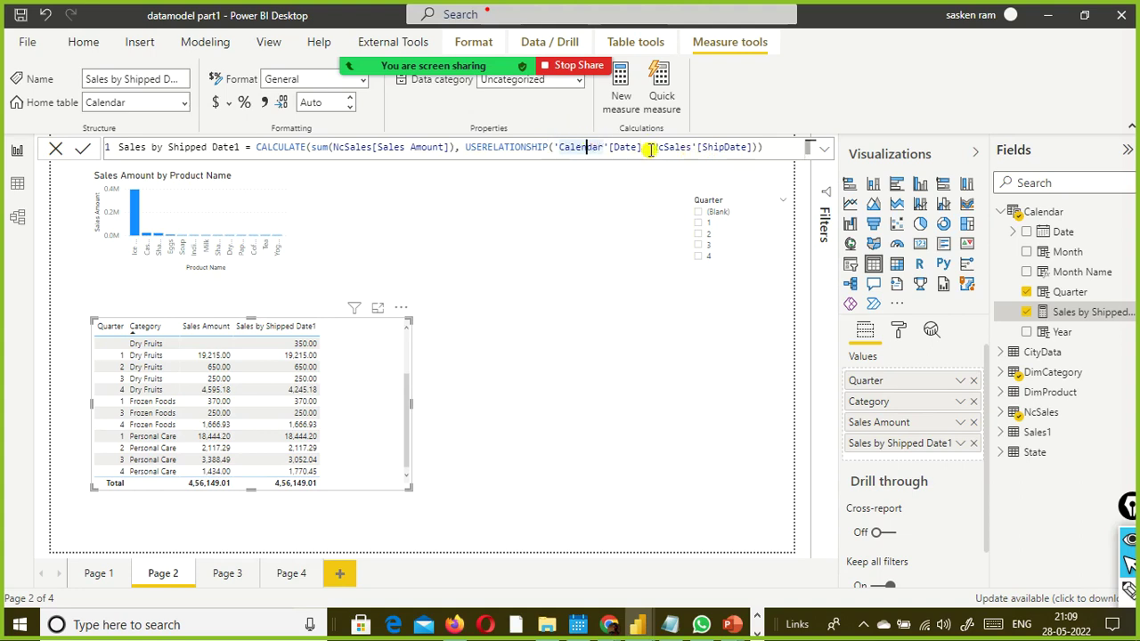
left_click(622, 147)
left_click(663, 148)
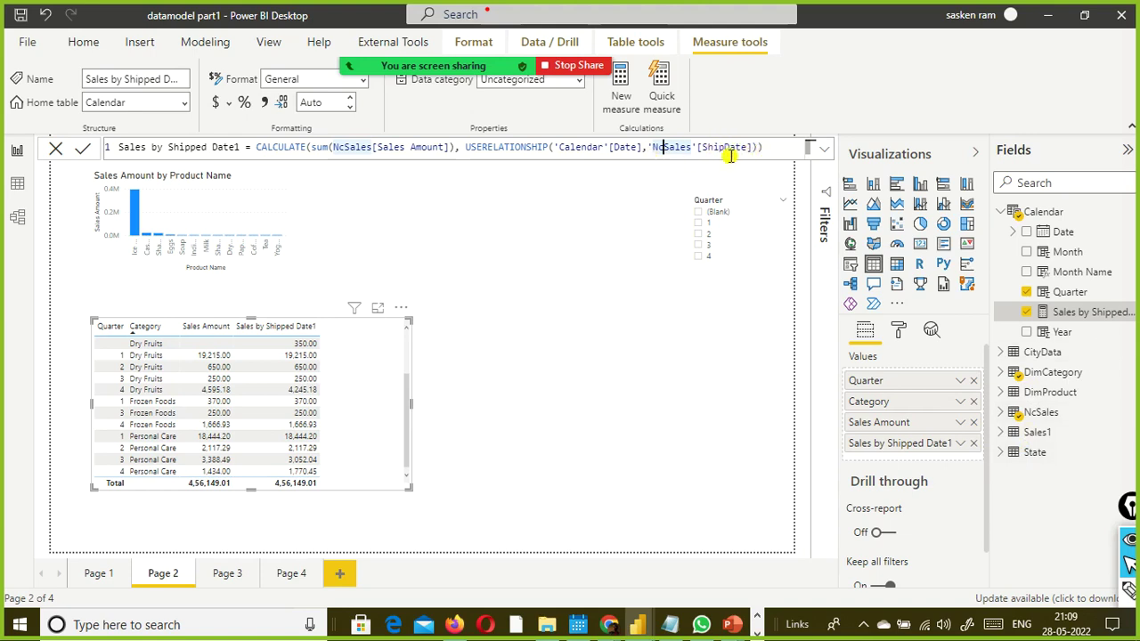
key("End")
left_click(331, 153, "shift")
left_click(412, 153, "shift")
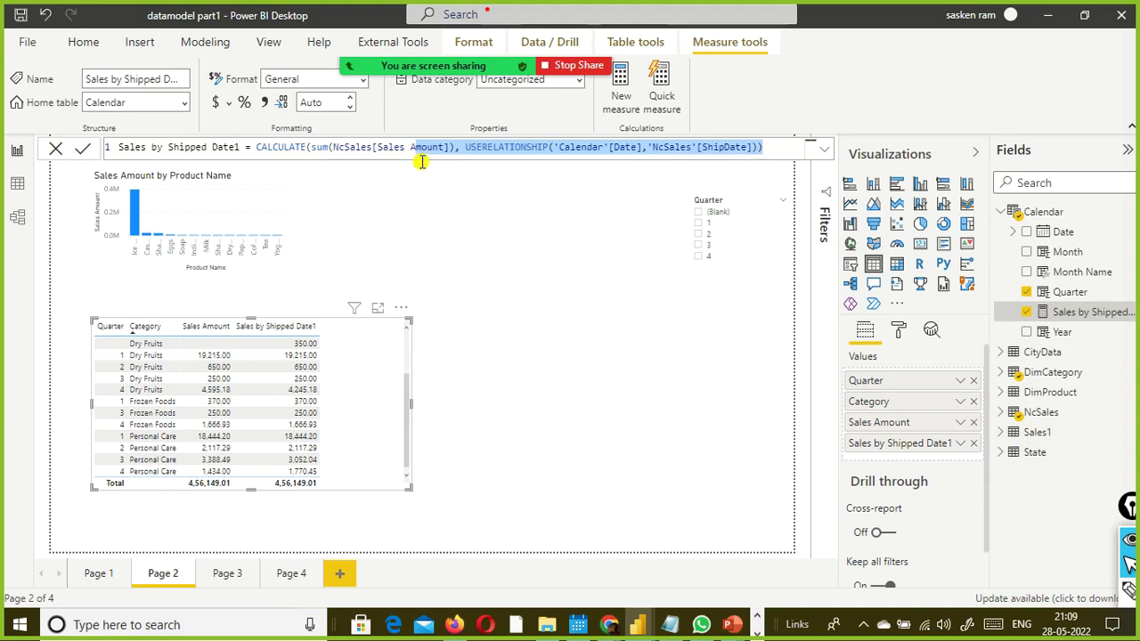
left_click(421, 161)
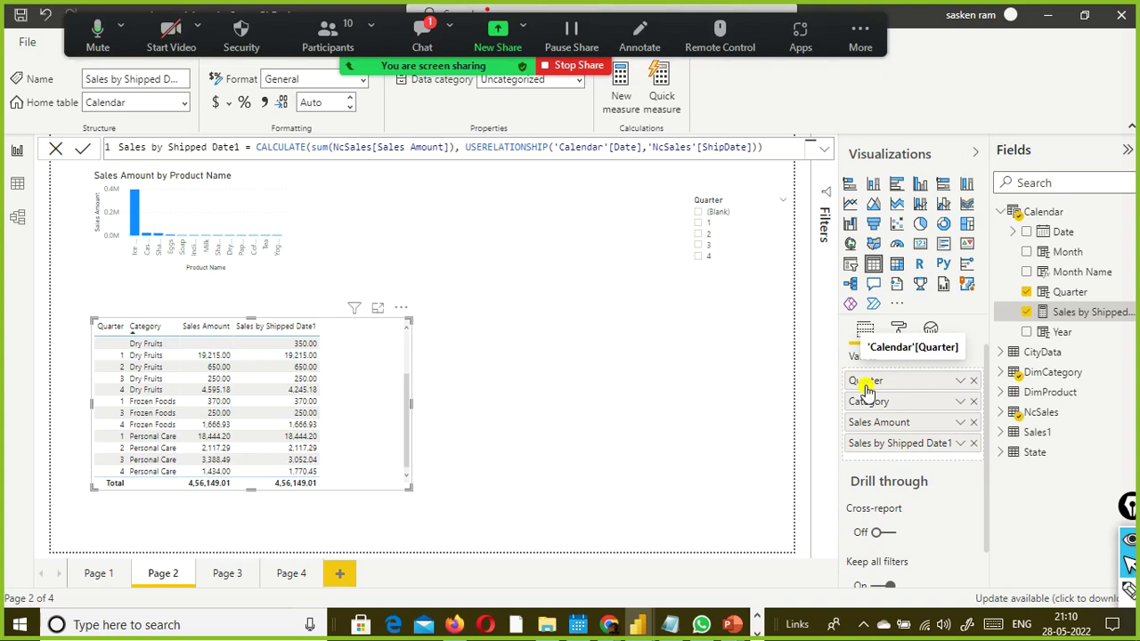
Read the new message in the meeting chat and close the chat window
left_click(422, 36)
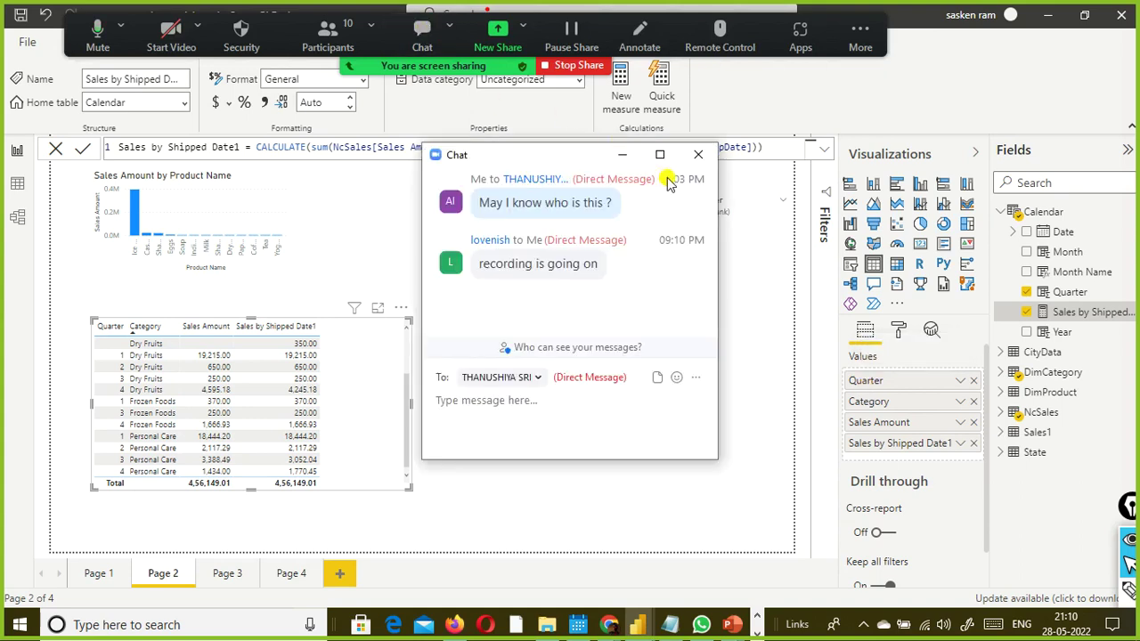
left_click(698, 154)
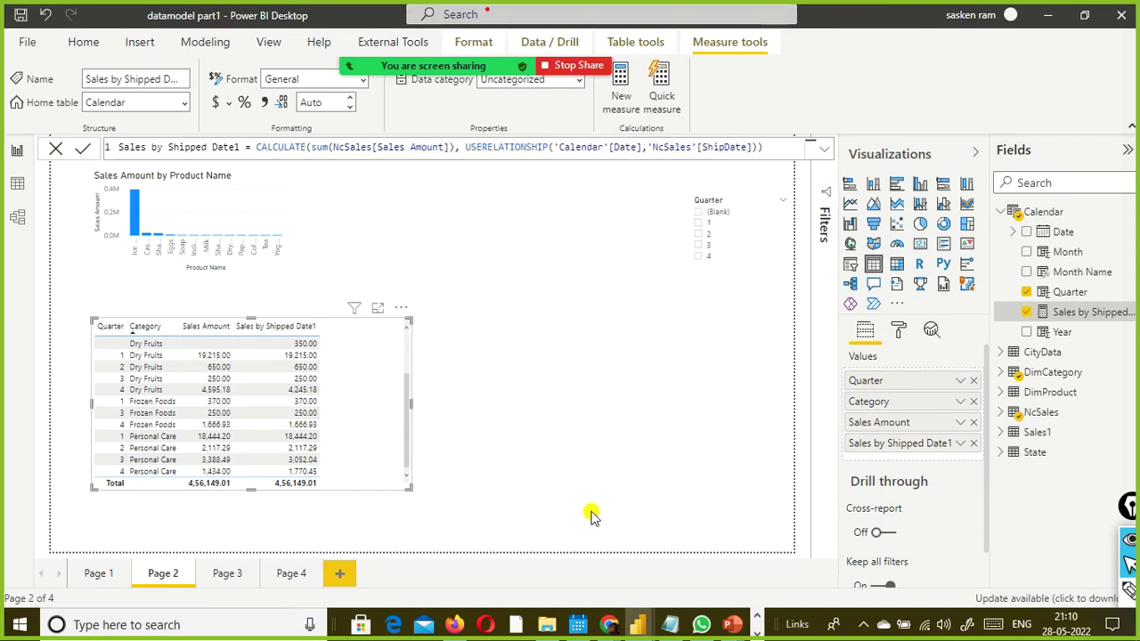
key("alt+Tab")
key("Tab")
key("Tab")
key("Tab")
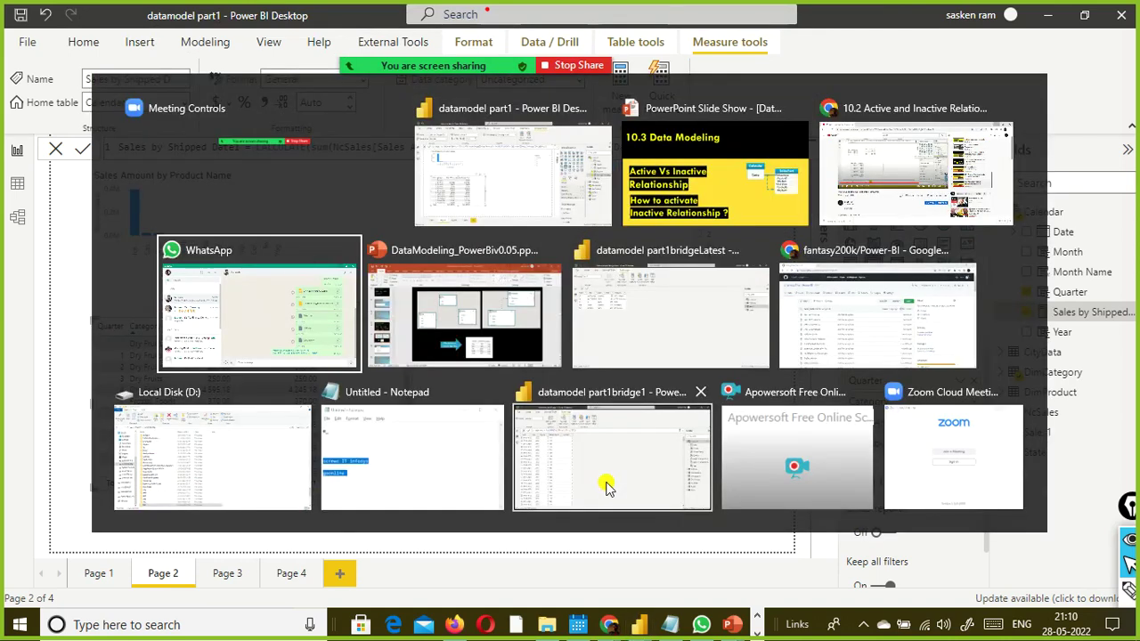
key("Escape")
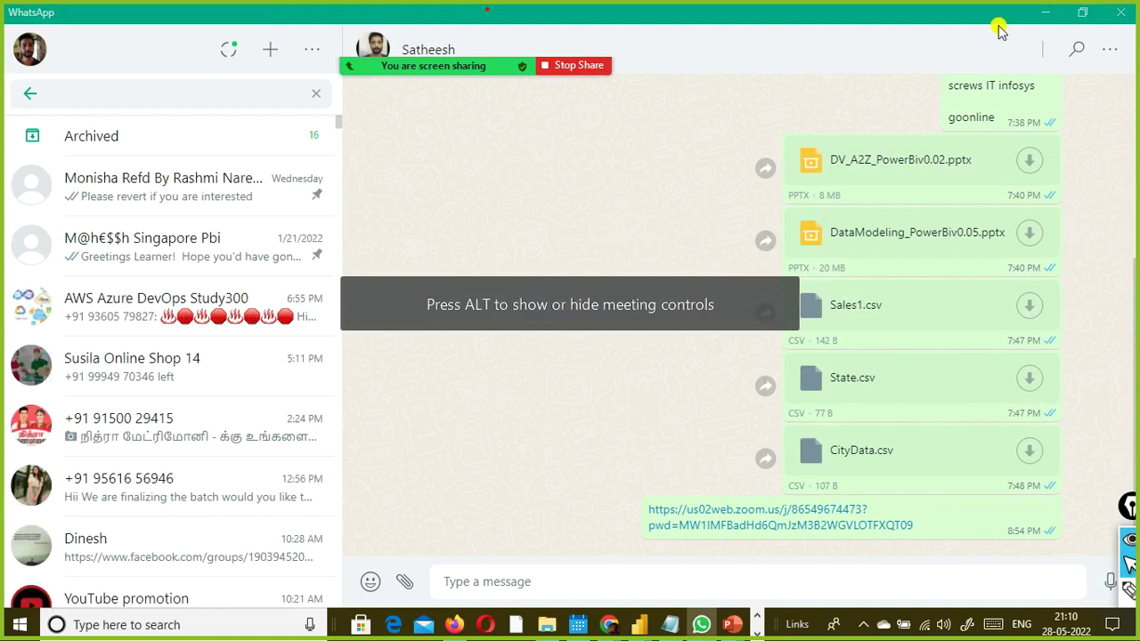
left_click(1045, 12)
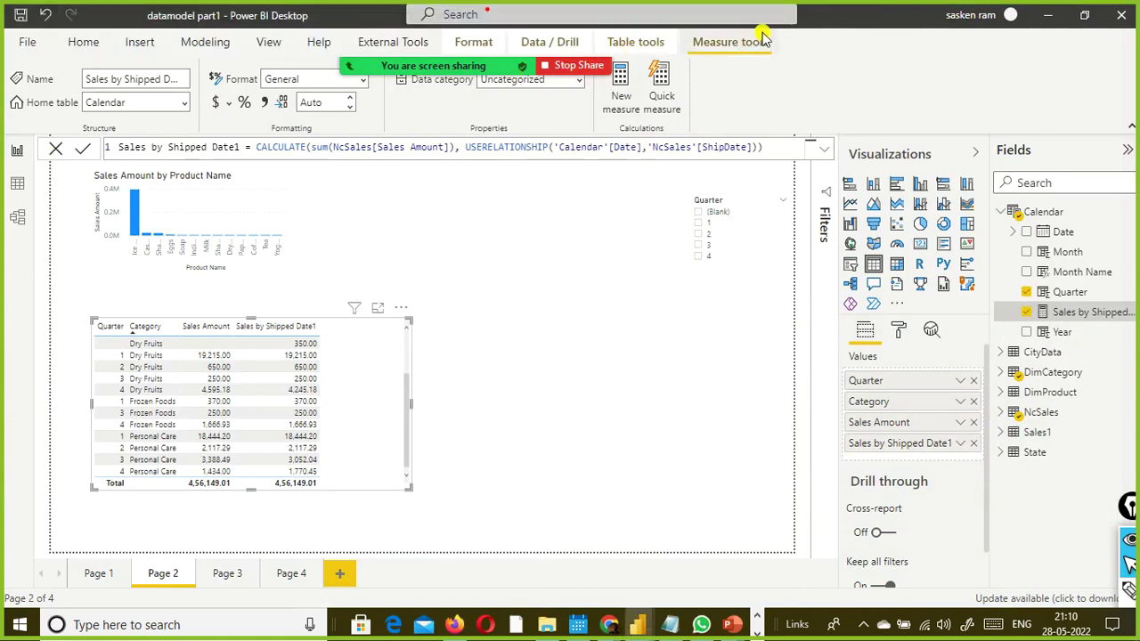
Start recording the Zoom meeting on this computer
left_click(850, 36)
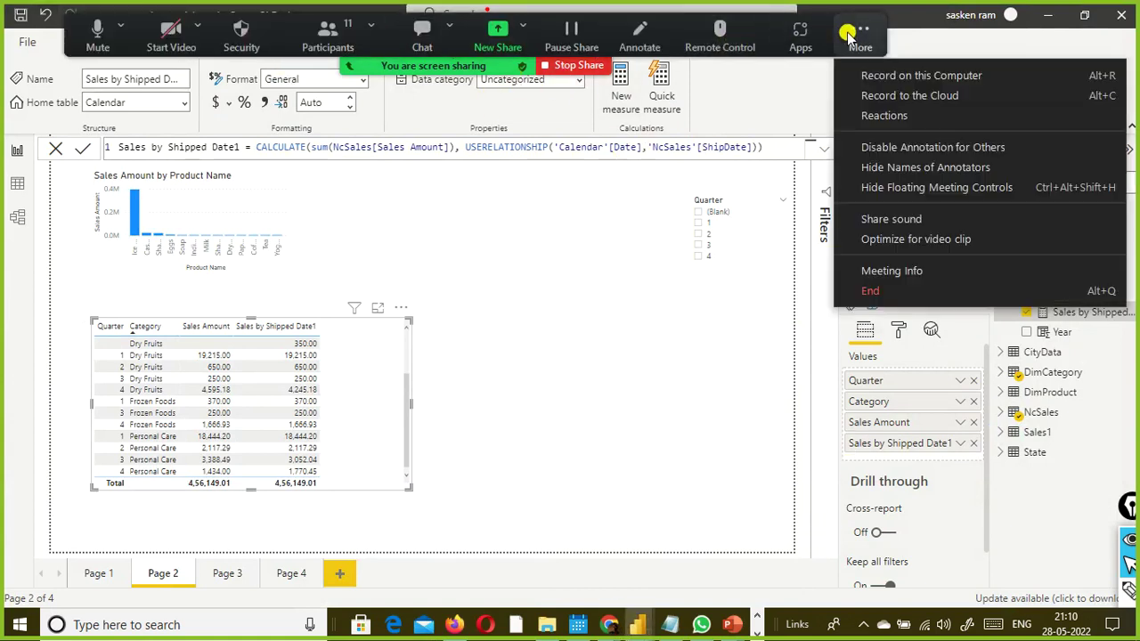
left_click(895, 79)
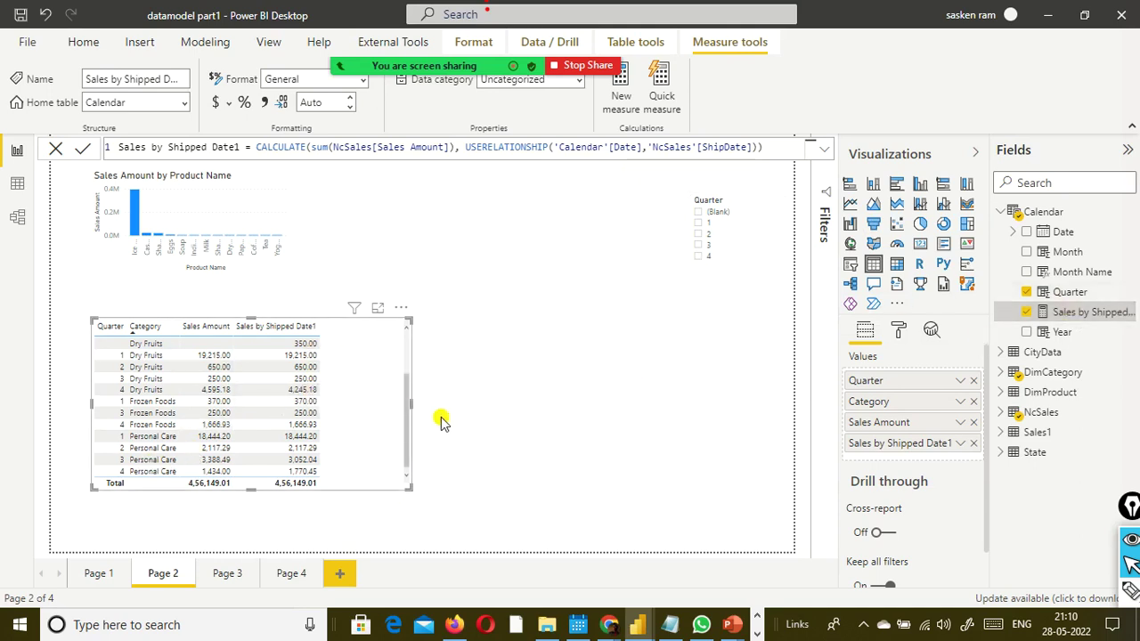
Narrow the sales table visual slightly, compare its Sales Amount and Sales by Shipped Date1 columns, and deselect it
left_click_drag(412, 402, 384, 401)
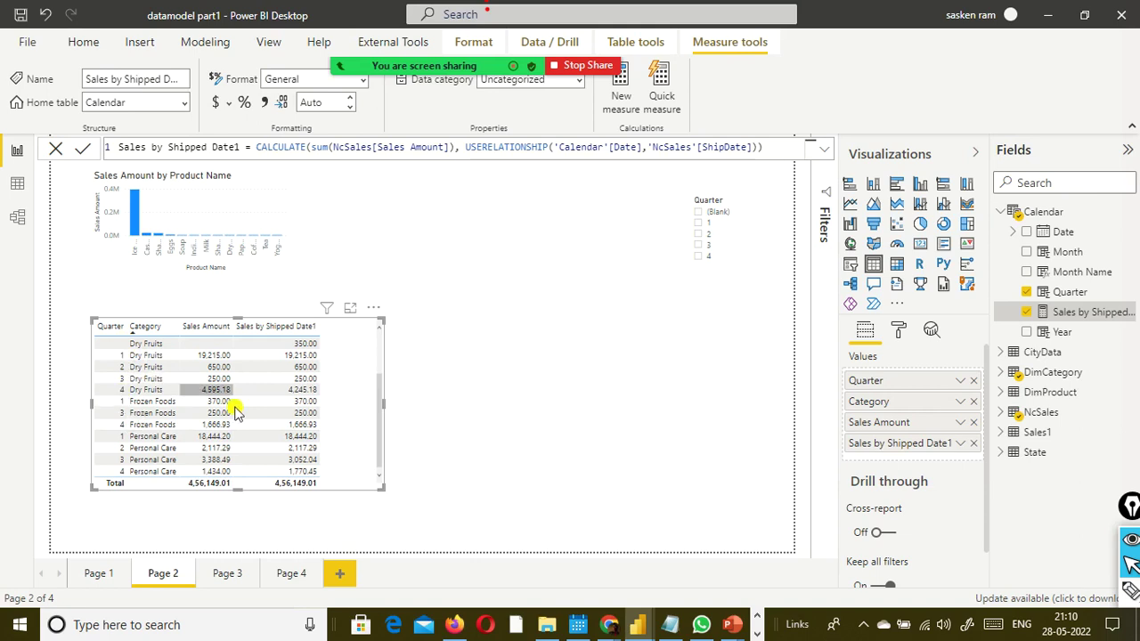
scroll(187, 389, "up", 3)
scroll(239, 396, "down", 3)
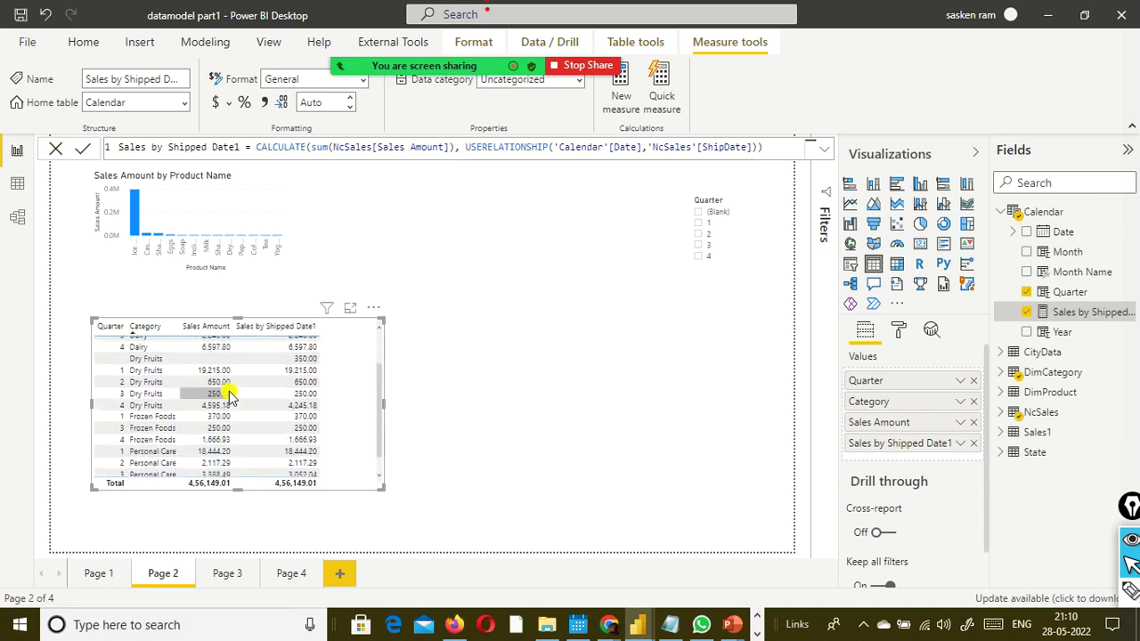
scroll(227, 392, "up", 1)
scroll(213, 401, "down", 1)
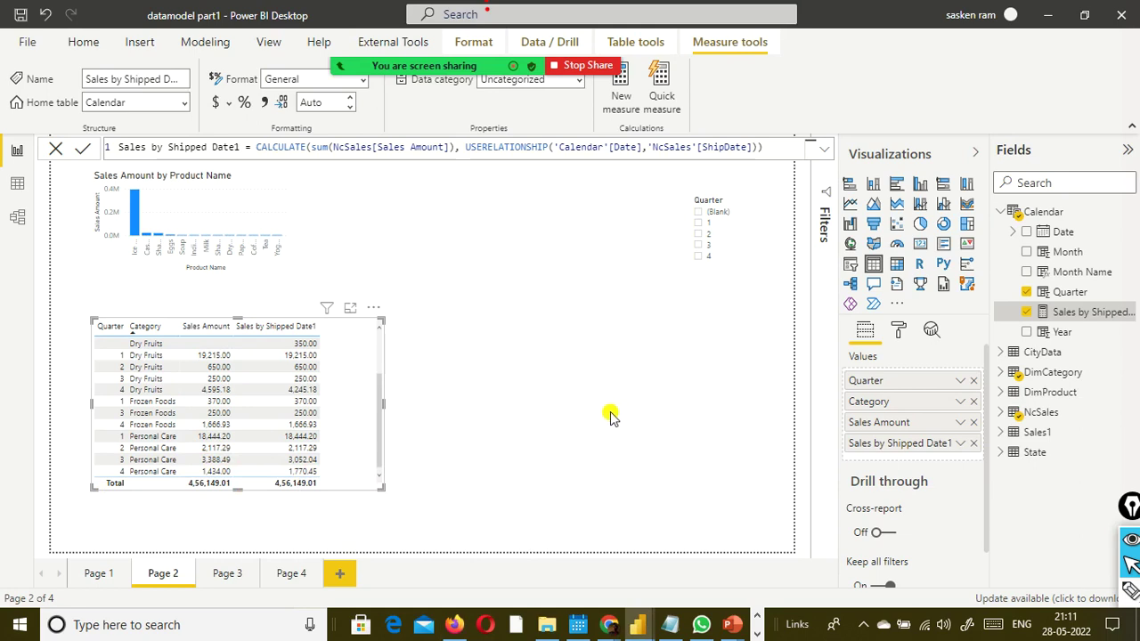
left_click(559, 365)
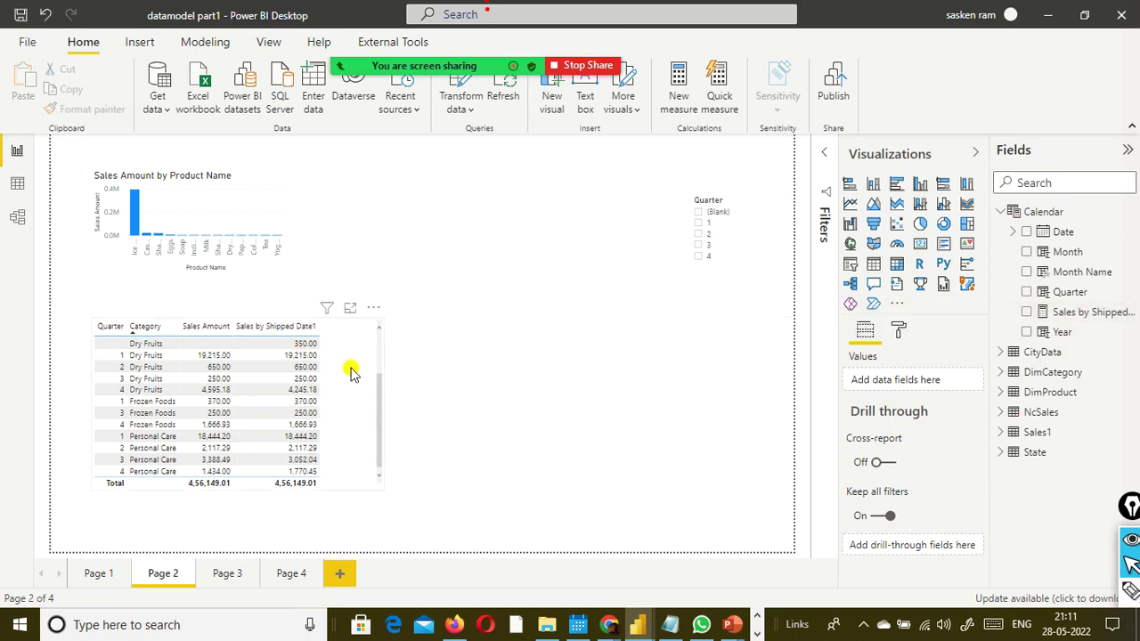
In the model diagram, move the Calendar table up beside NcSales and collapse the properties to show both relationships clearly
left_click(17, 219)
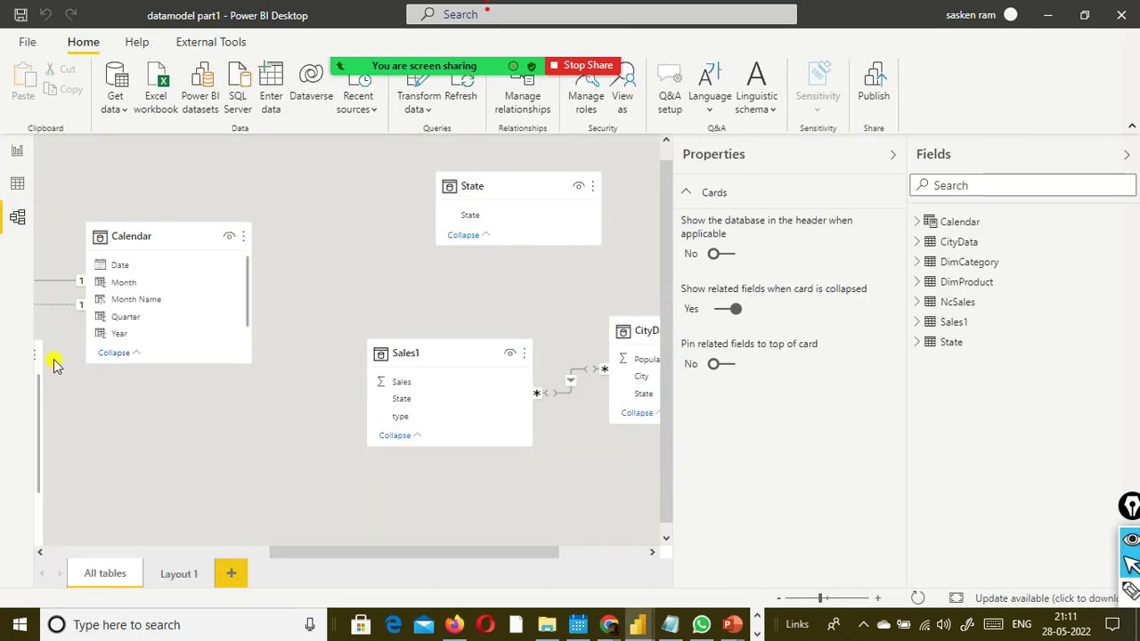
left_click(241, 551)
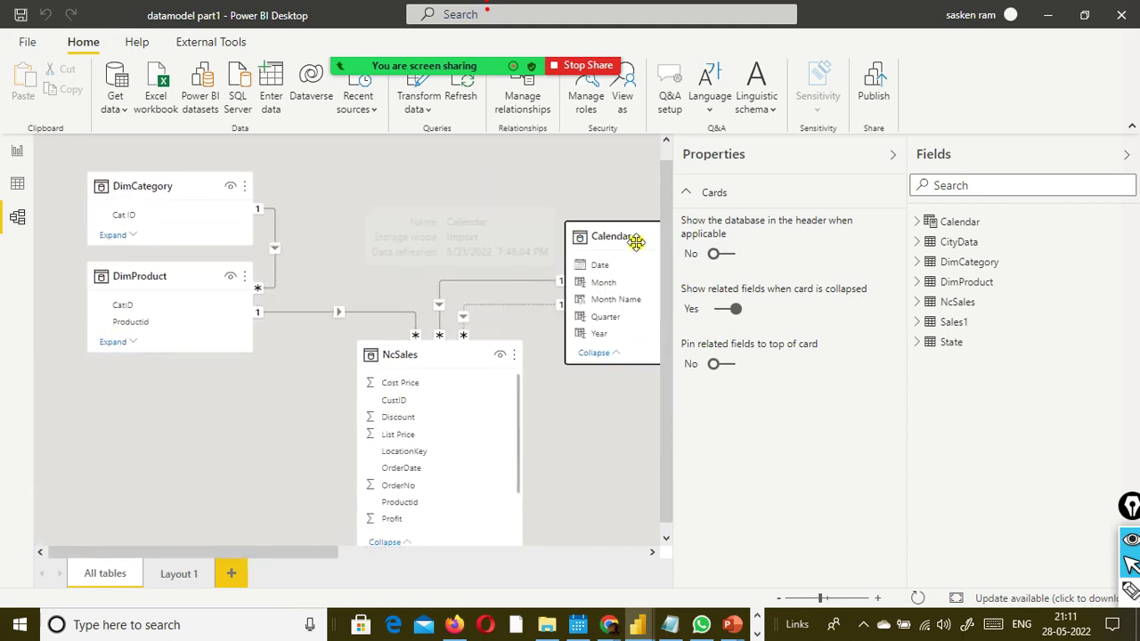
left_click_drag(636, 241, 581, 169)
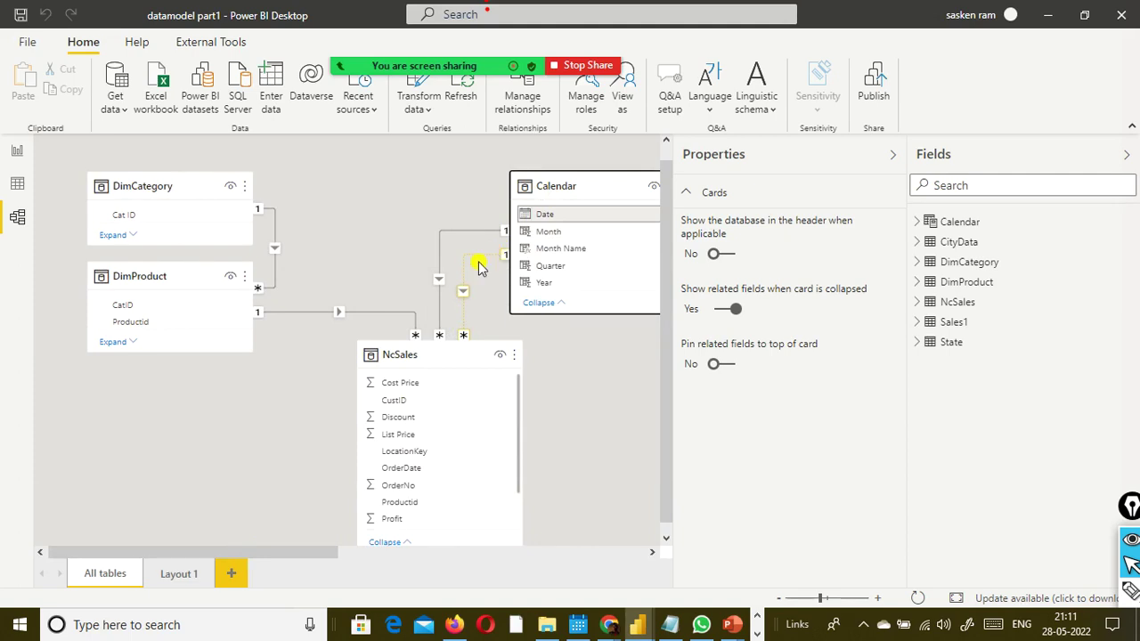
left_click(894, 158)
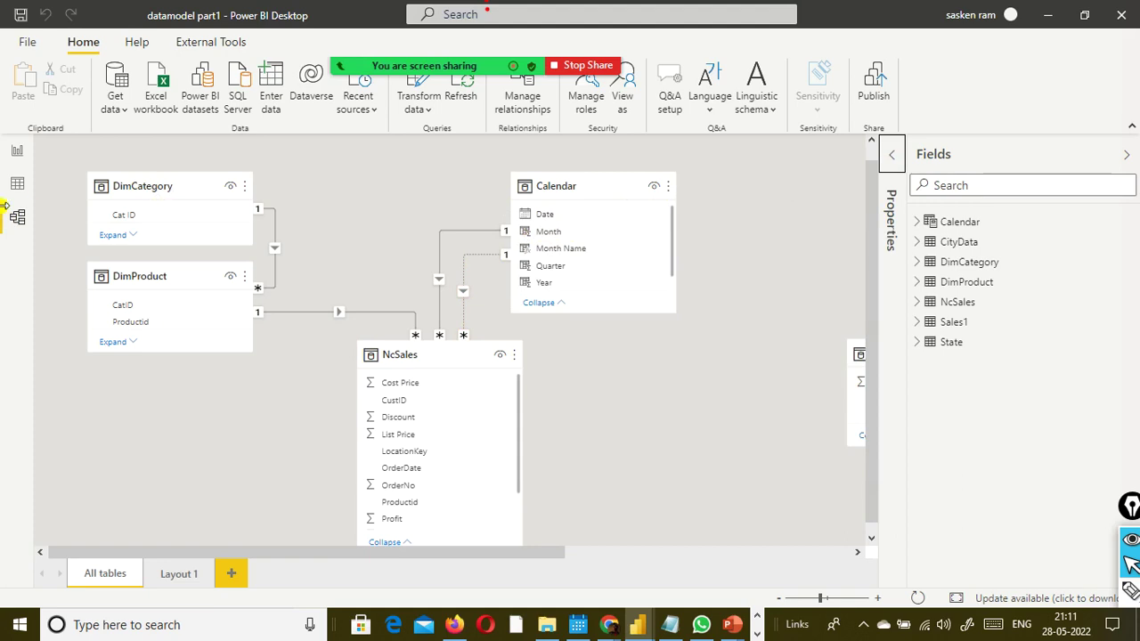
In the data view, add a calculated table named ShipDate Calendar and start its formula with CALCULATETABLE
left_click(22, 190)
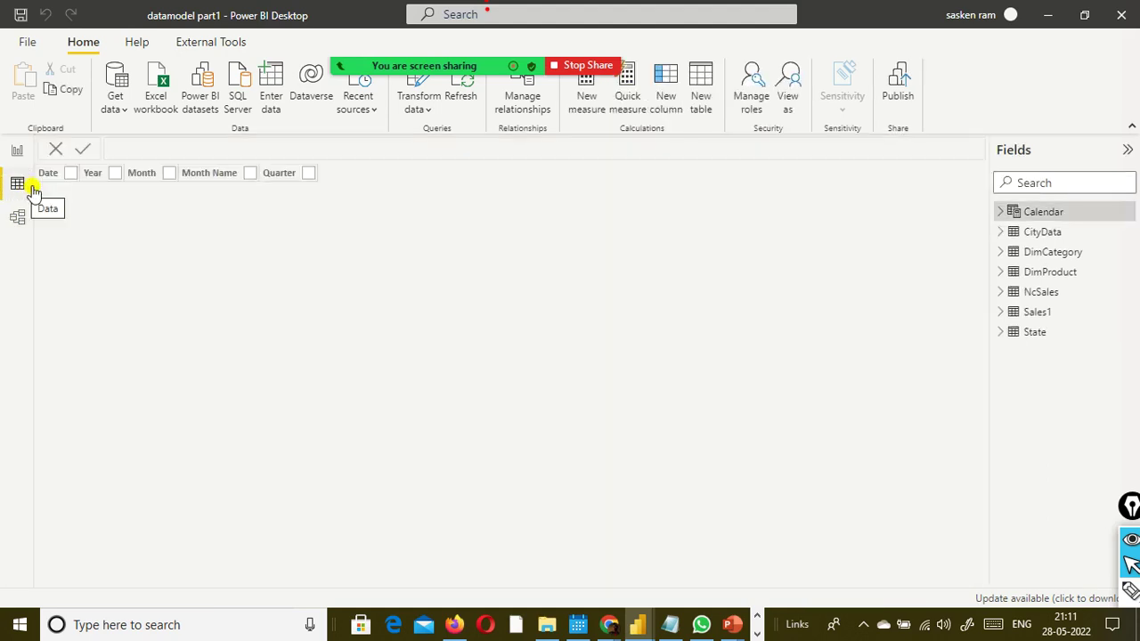
left_click(1049, 216)
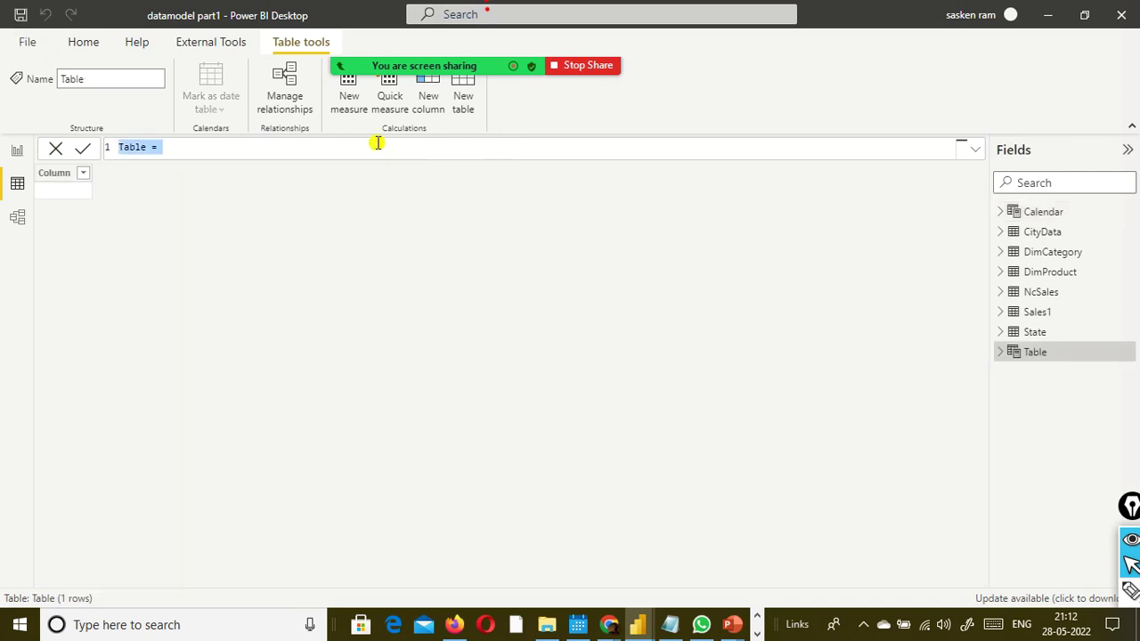
type("ShipDate CA")
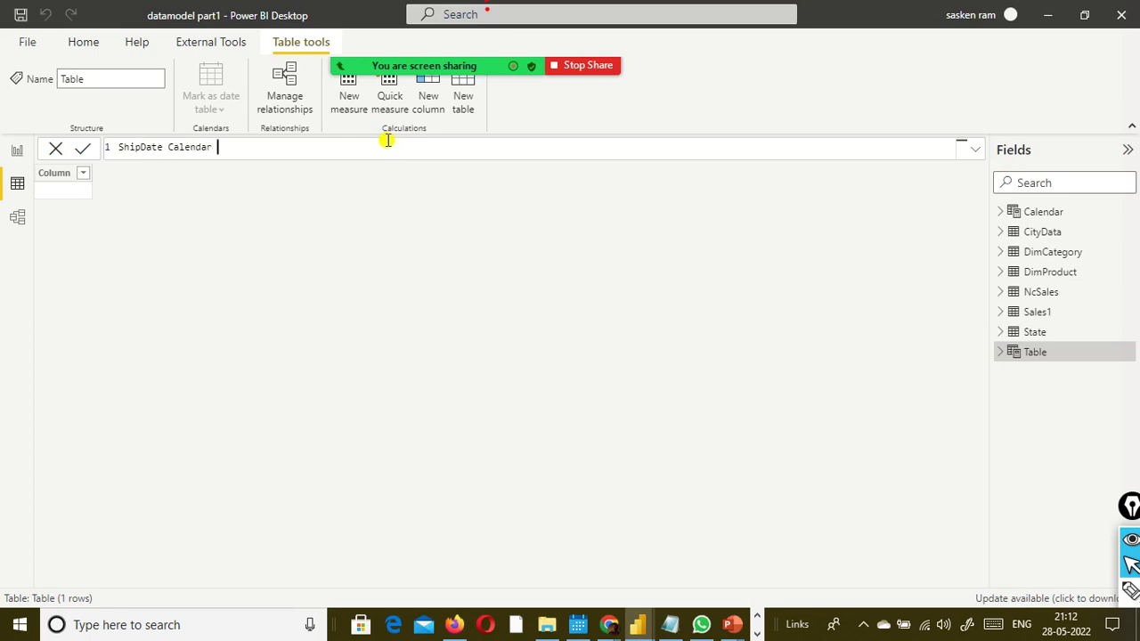
type("cal")
key("Tab")
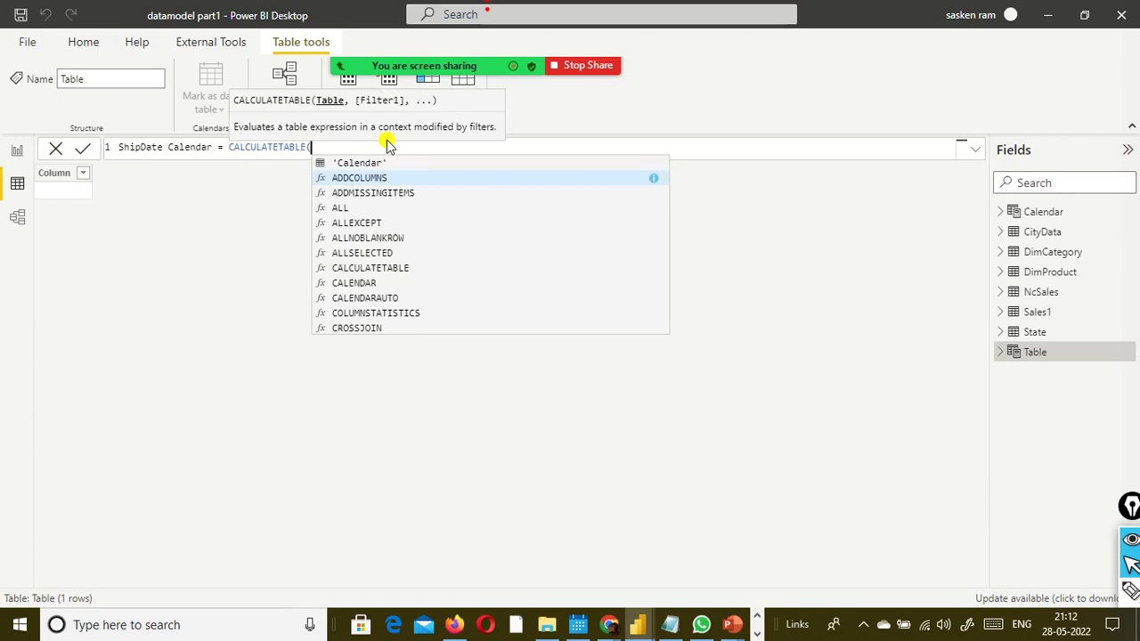
Complete the table formula as CALCULATETABLE('Calendar') and commit it
type("cal")
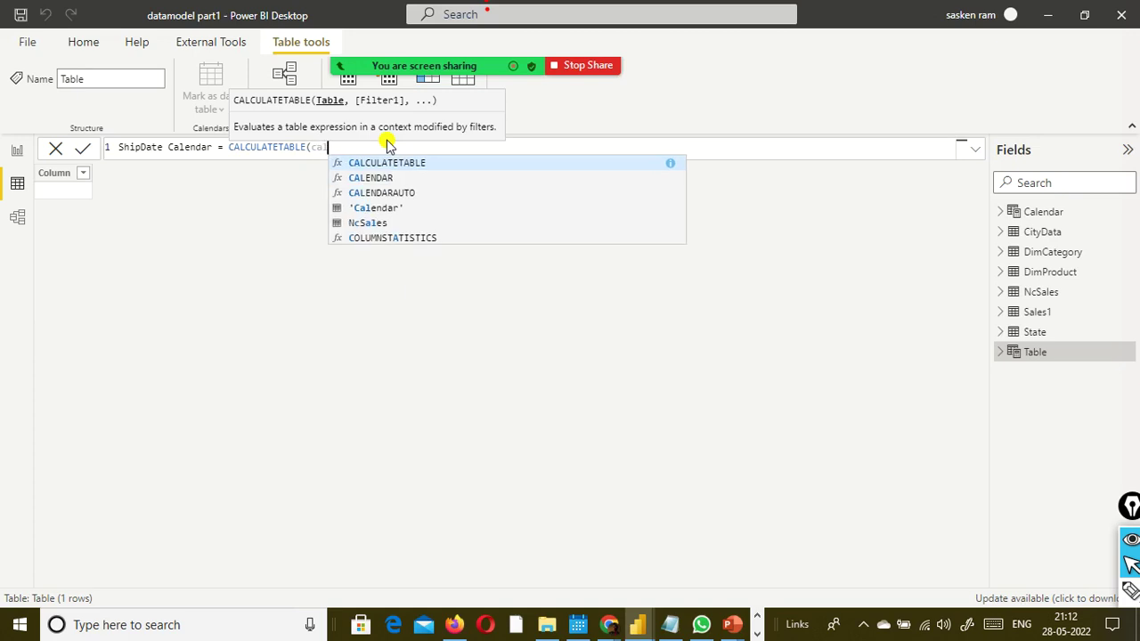
key("Down")
key("Down")
key("Down")
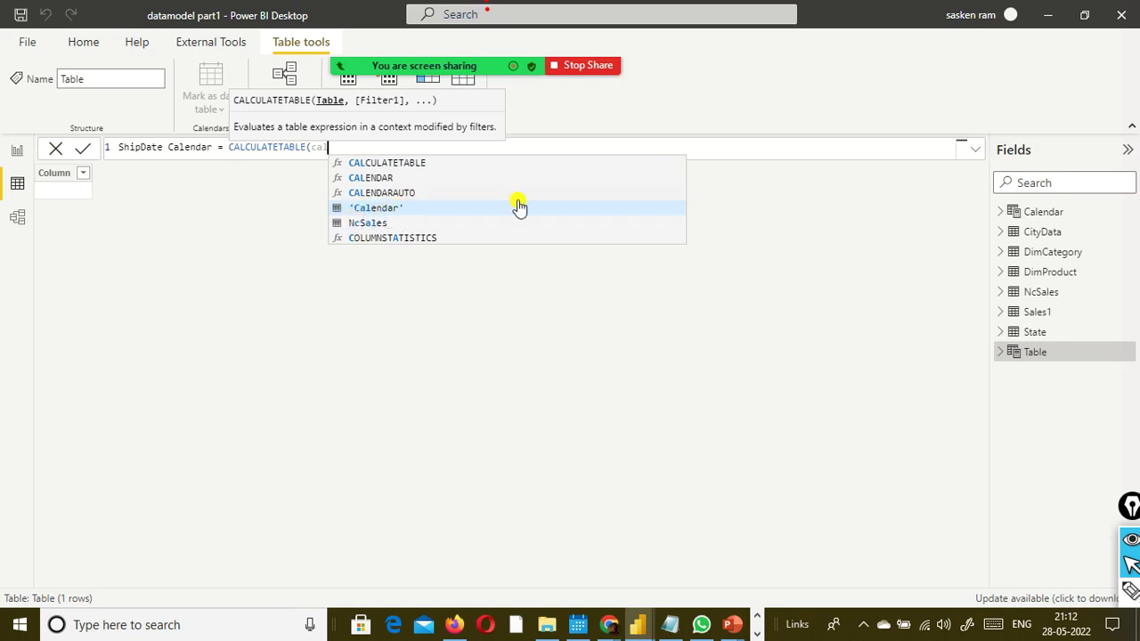
left_click(398, 217)
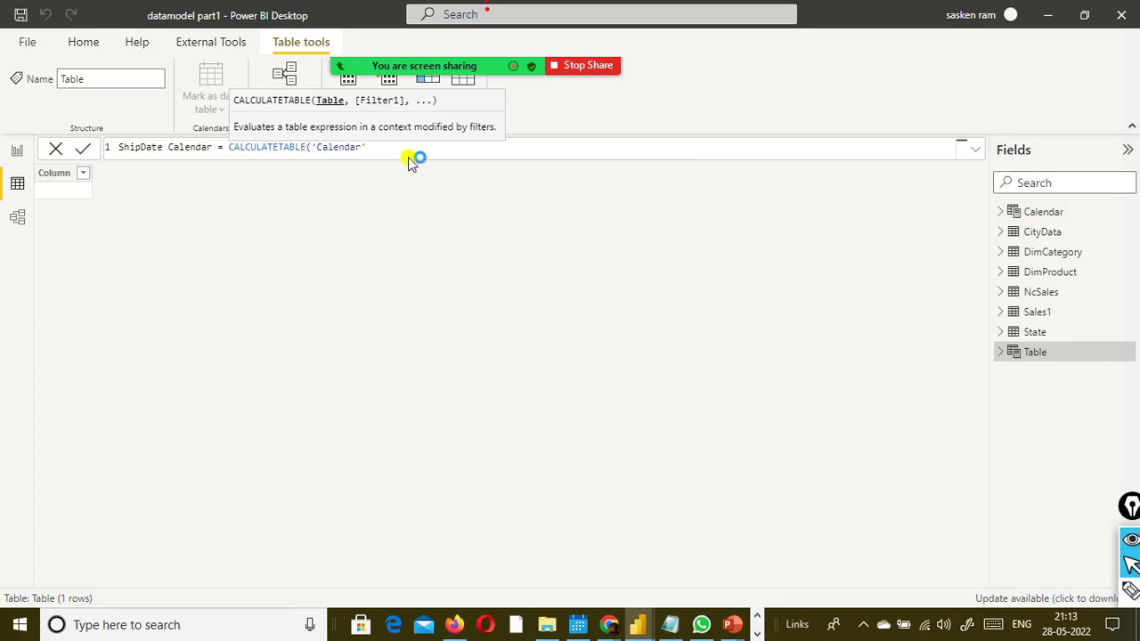
key("Return")
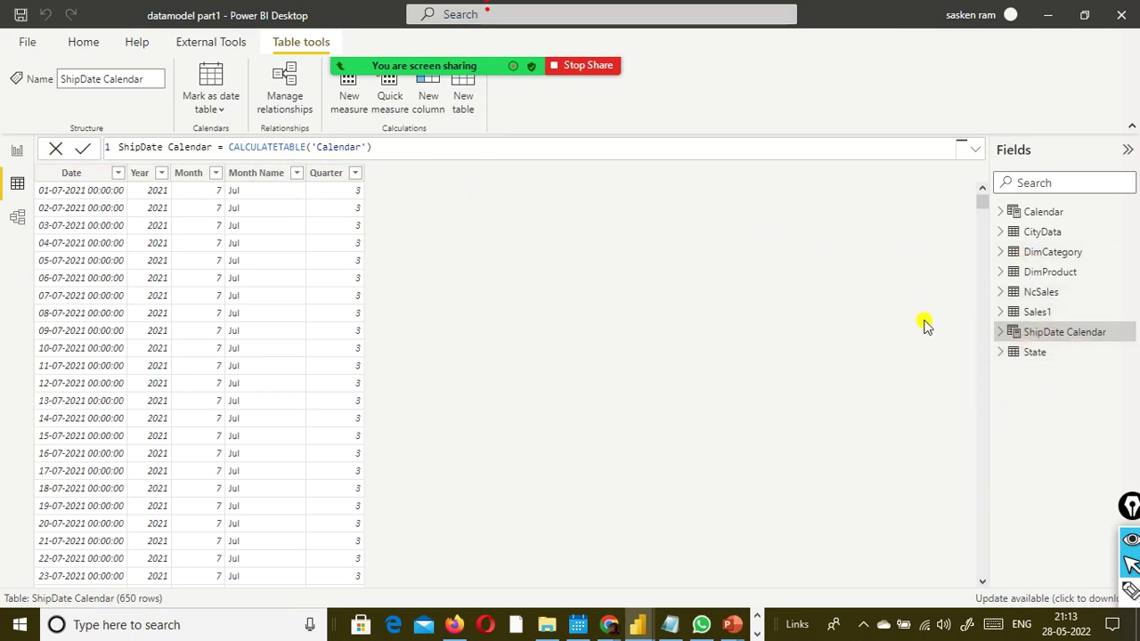
Compare the fields of the new ShipDate Calendar table with those and the formula of the original Calendar table
left_click(998, 336)
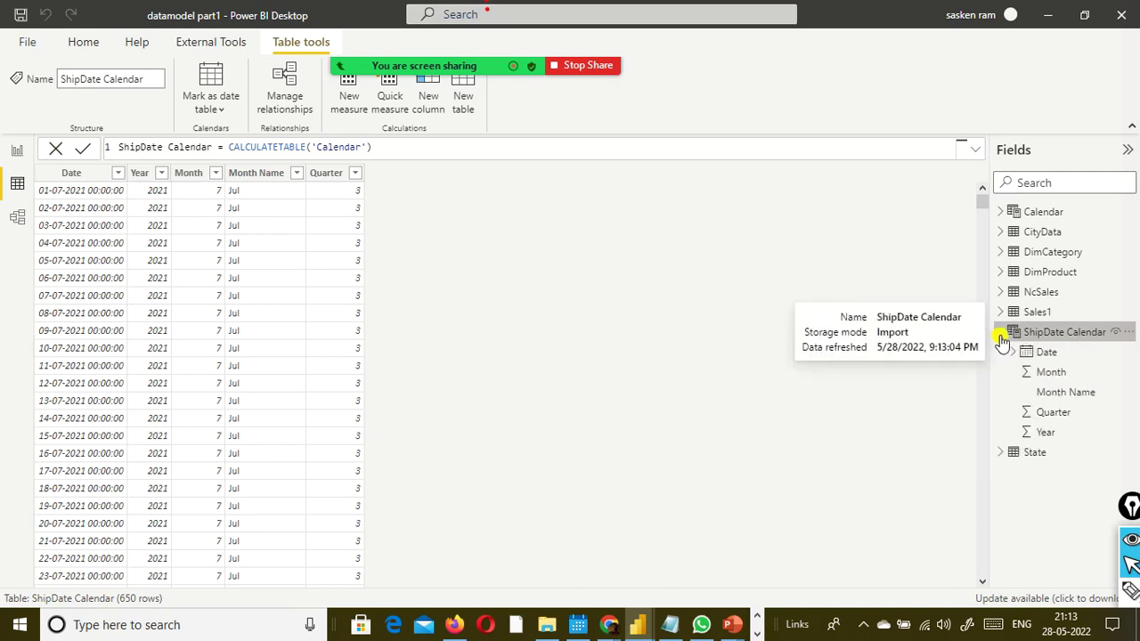
left_click(1009, 217)
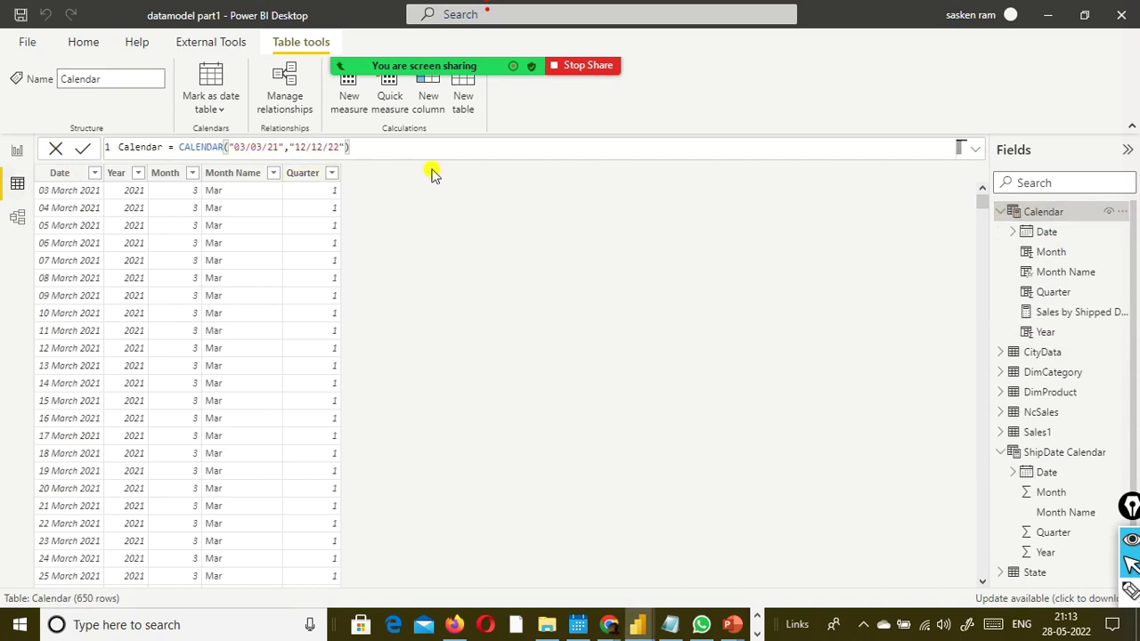
In the model diagram, move the ShipDate Calendar table below Calendar near NcSales, and space NcSales and Calendar further apart
left_click(16, 219)
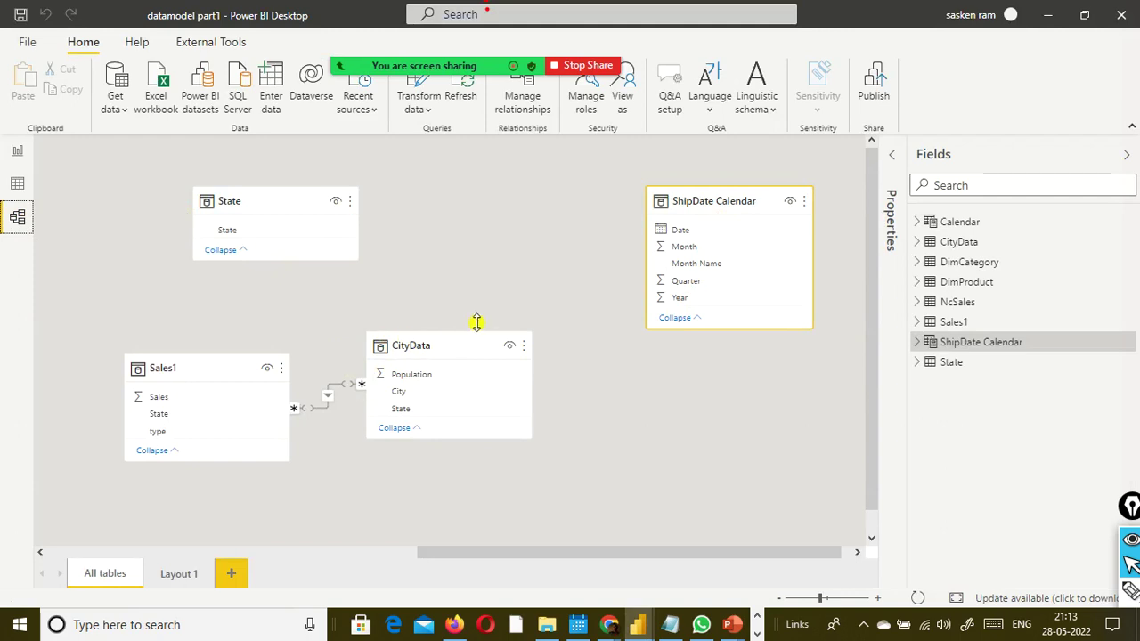
left_click_drag(714, 200, 252, 422)
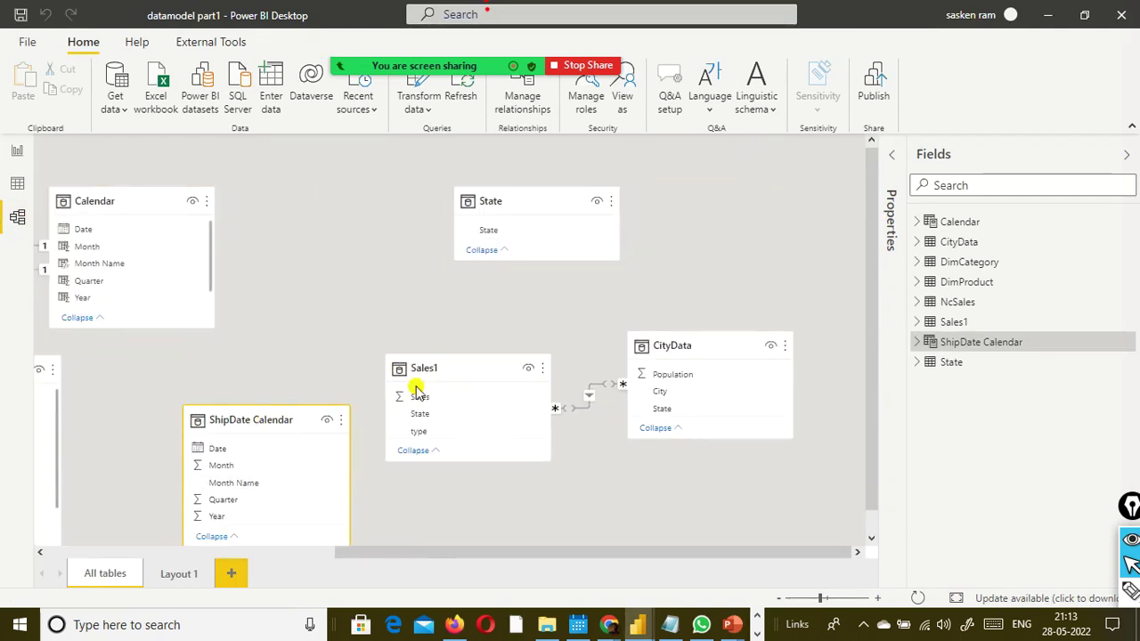
scroll(396, 445, "down", 1)
left_click_drag(370, 554, 238, 570)
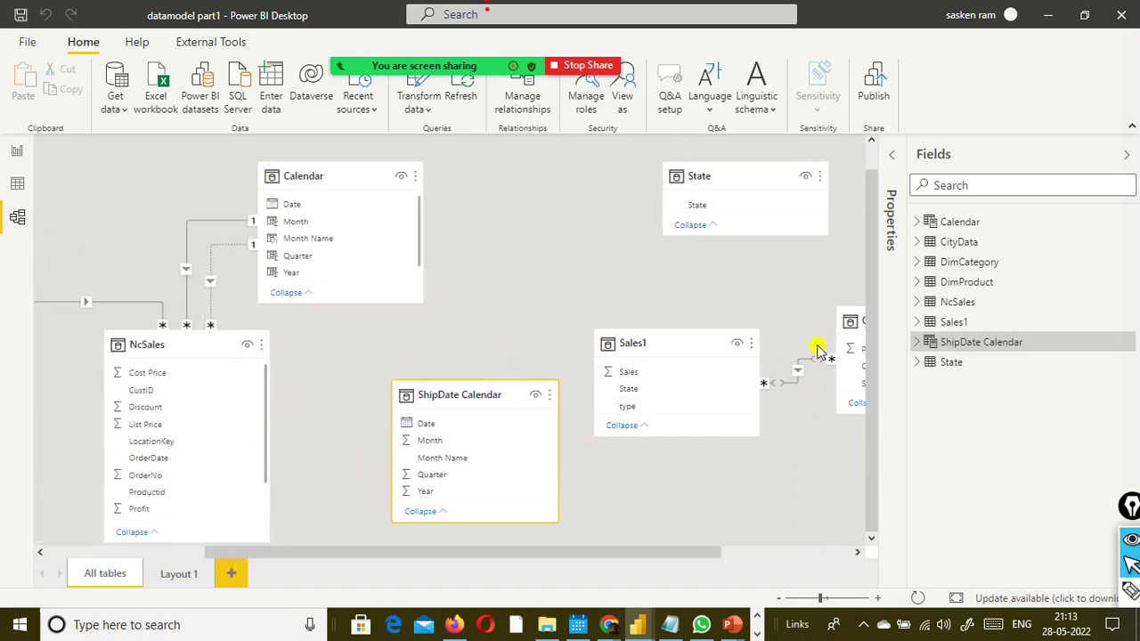
scroll(719, 302, "up", 1)
scroll(719, 302, "down", 1)
mouse_move(168, 340)
left_mouse_down()
mouse_move(163, 313)
mouse_move(185, 326)
left_mouse_up()
left_click_drag(353, 198, 430, 198)
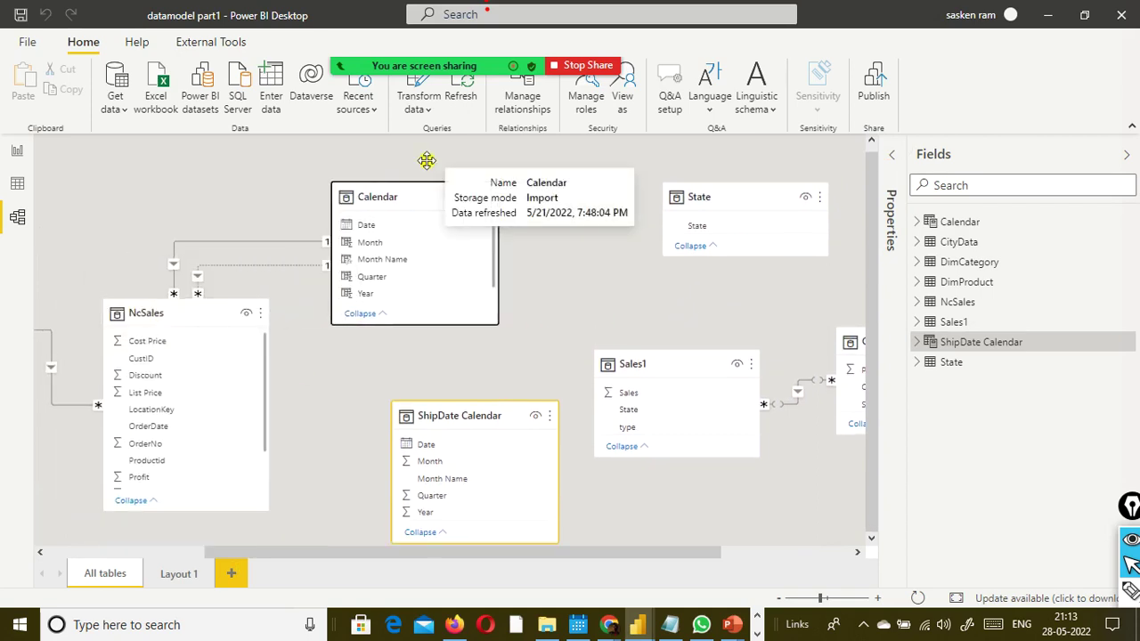
right_click(269, 266)
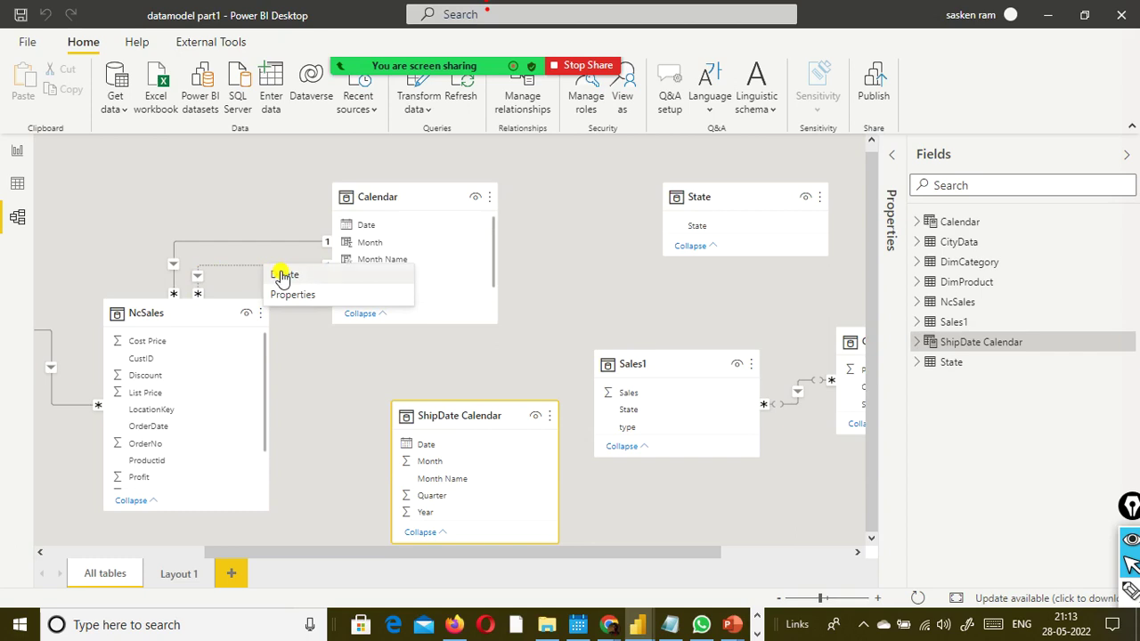
left_click(283, 275)
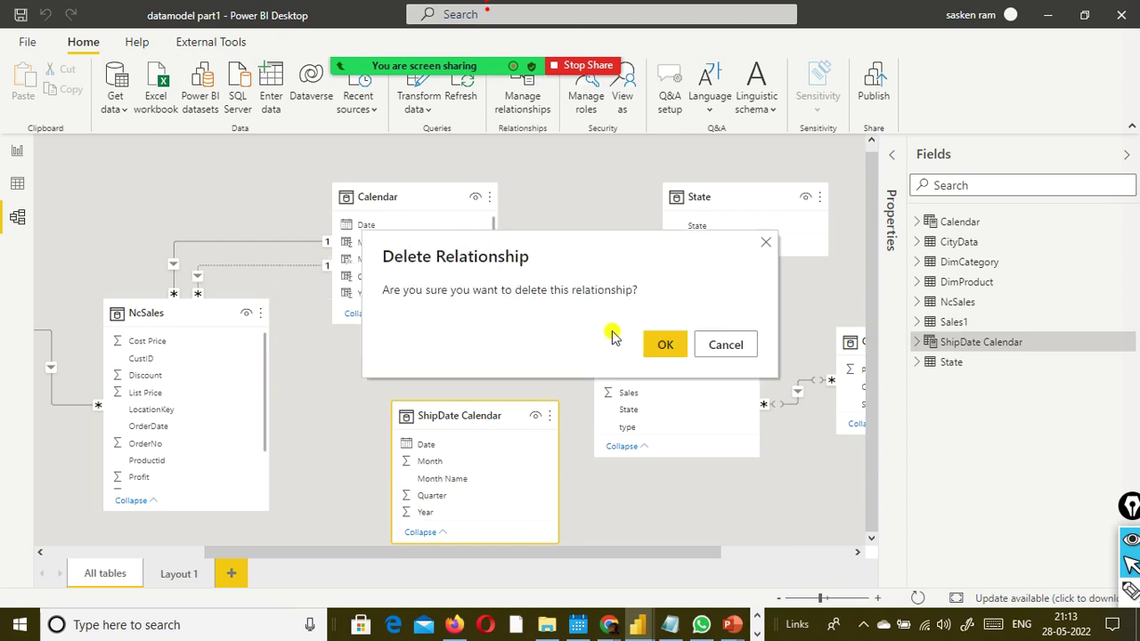
left_click(711, 347)
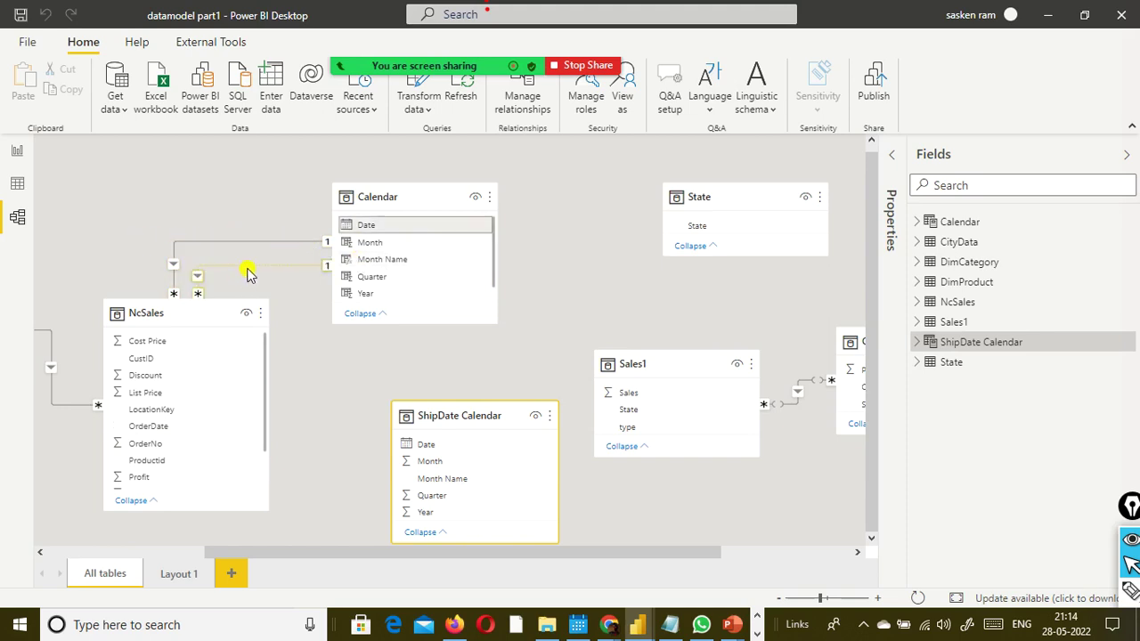
Delete the inactive relationship between Calendar's Date and NcSales' ShipDate
scroll(242, 401, "down", 2)
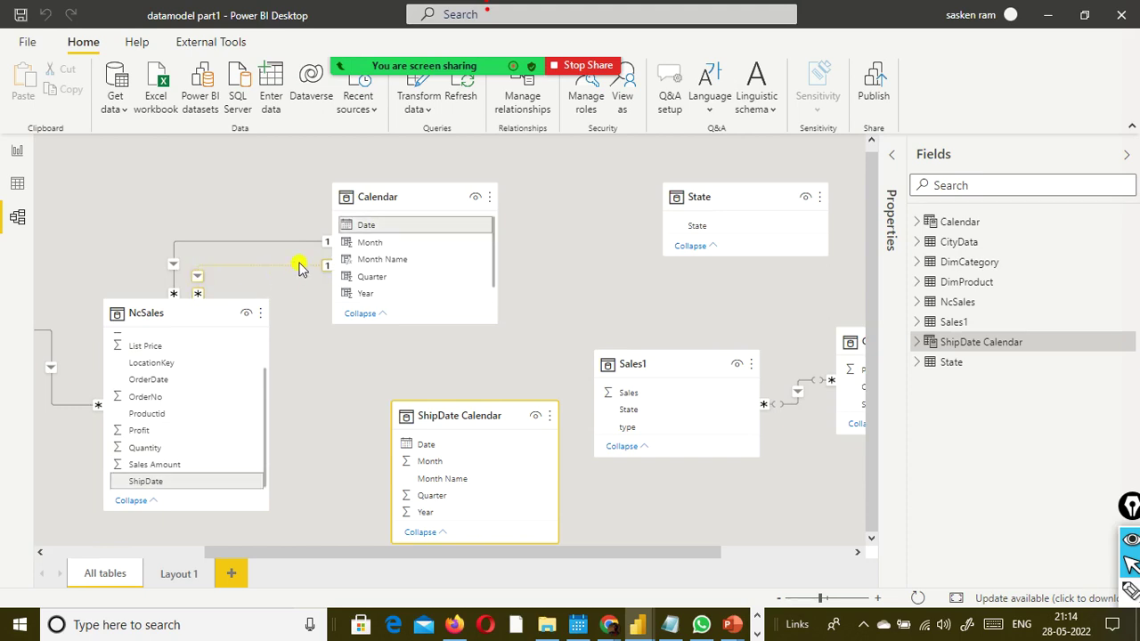
right_click(299, 267)
left_click(311, 274)
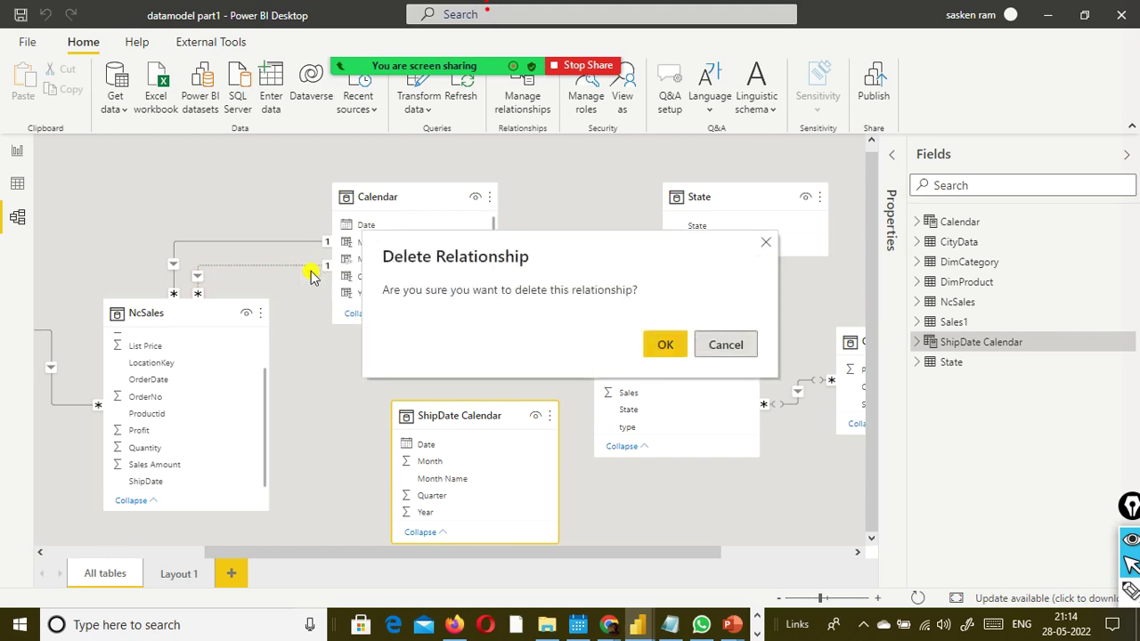
left_click(649, 343)
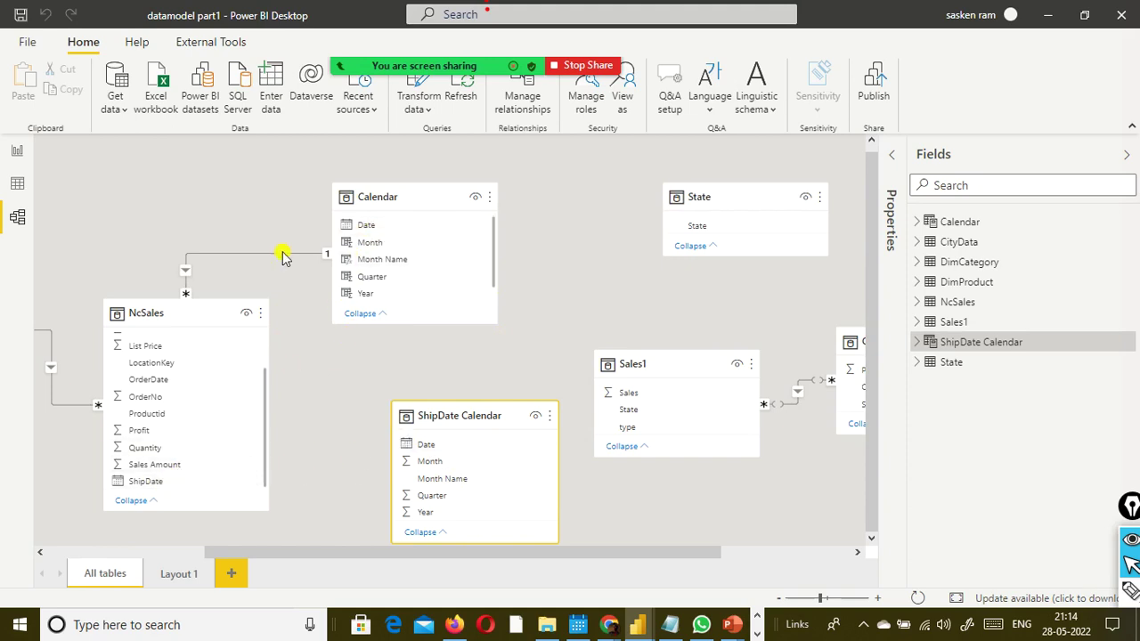
Relate ShipDate Calendar's Date to NcSales' ShipDate, and shift the Calendar table slightly further from NcSales
left_click(412, 443)
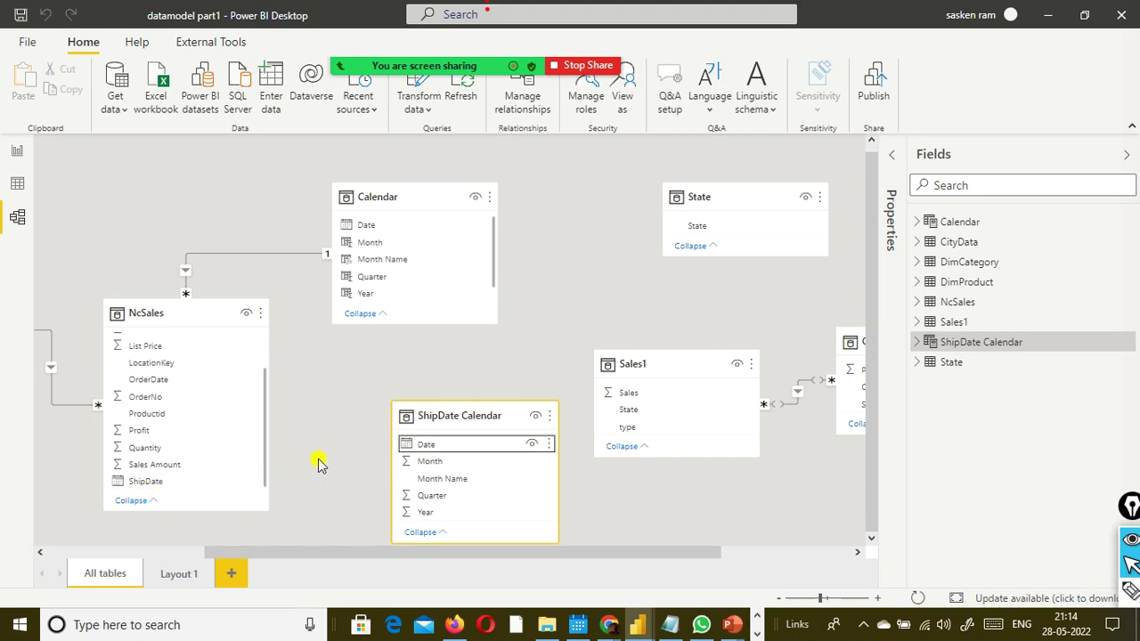
left_click_drag(405, 449, 157, 494)
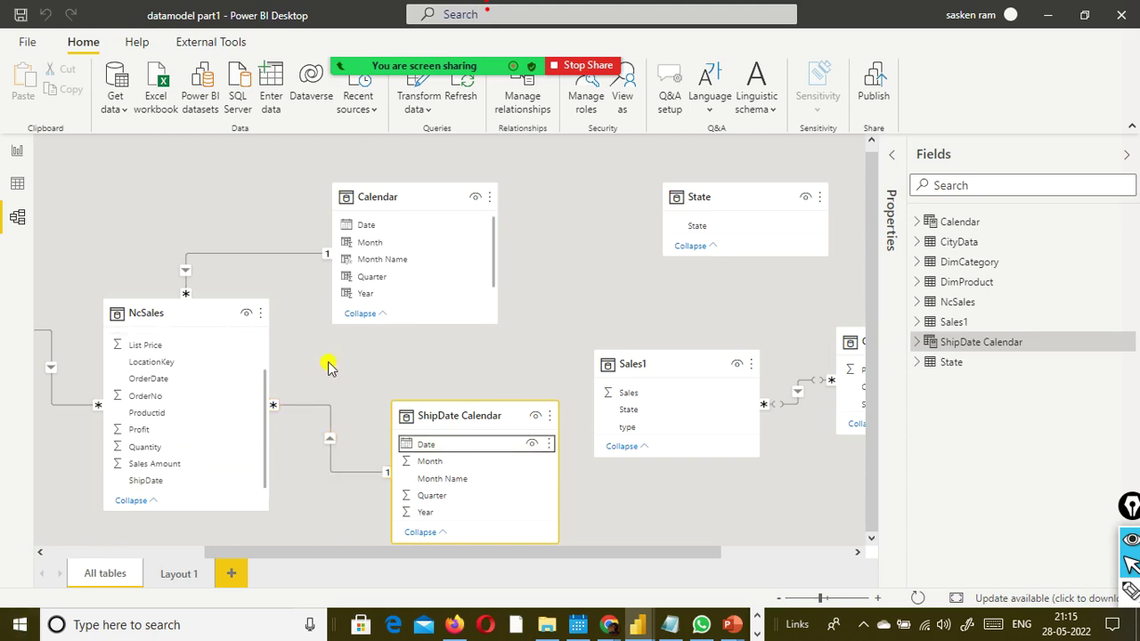
mouse_move(424, 197)
left_mouse_down()
mouse_move(470, 168)
mouse_move(423, 195)
left_mouse_up()
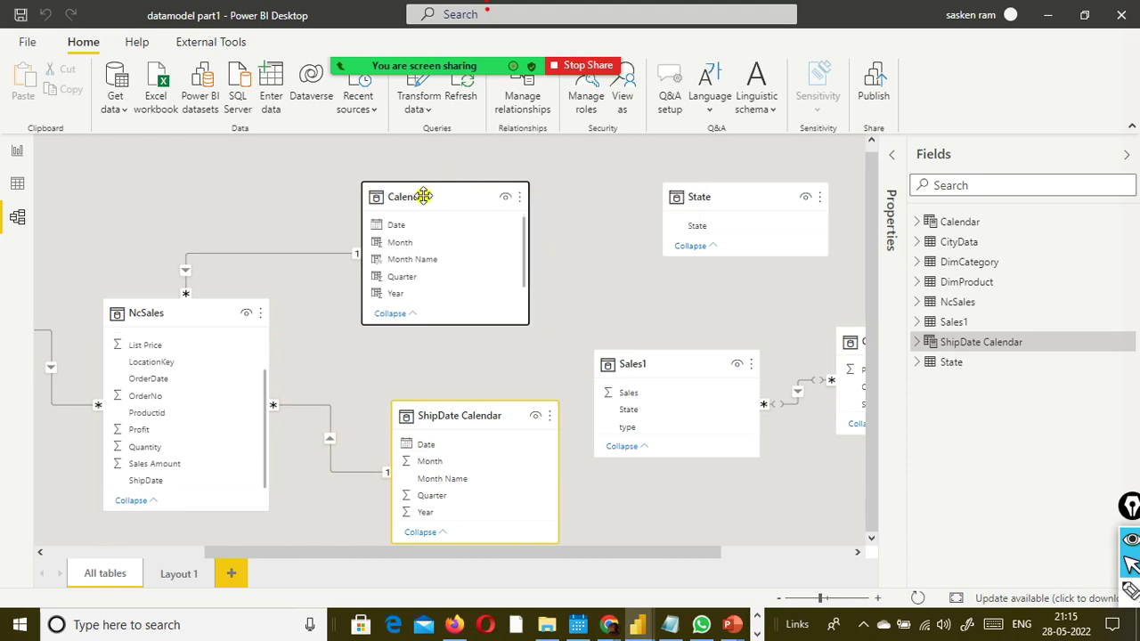
left_click(1127, 222)
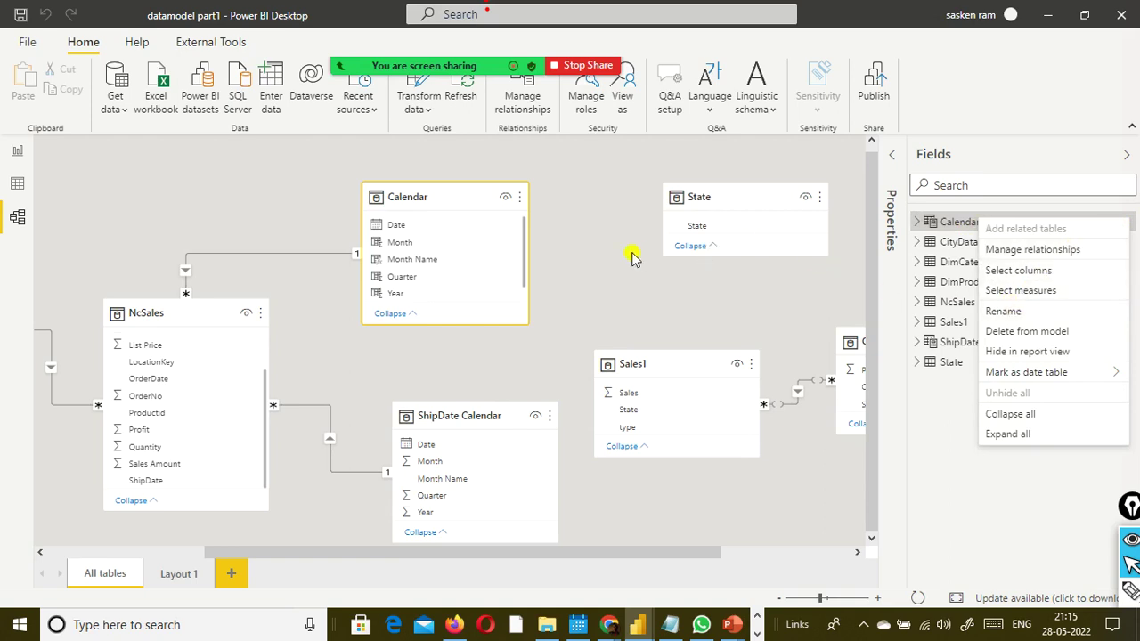
left_click(566, 281)
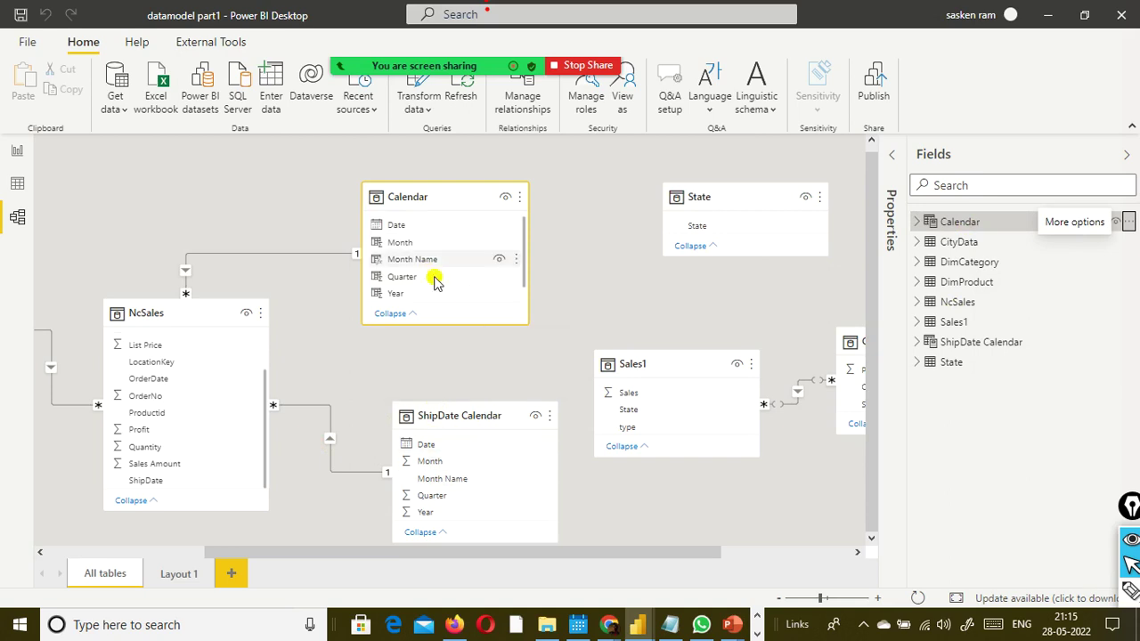
left_click_drag(435, 339, 438, 377)
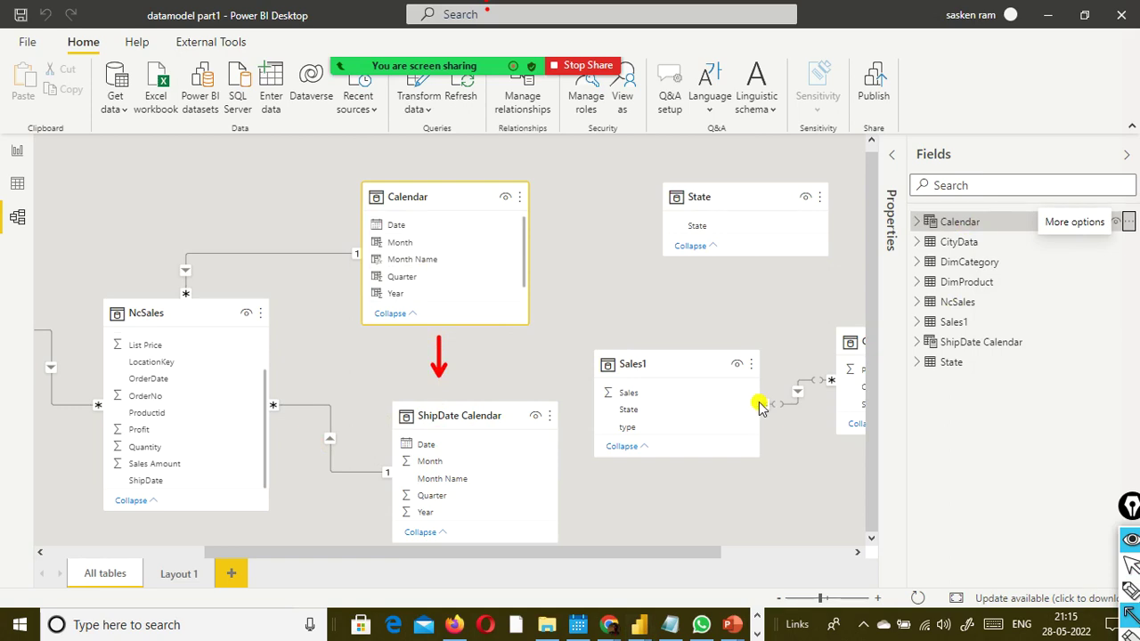
key("ctrl+shift+1")
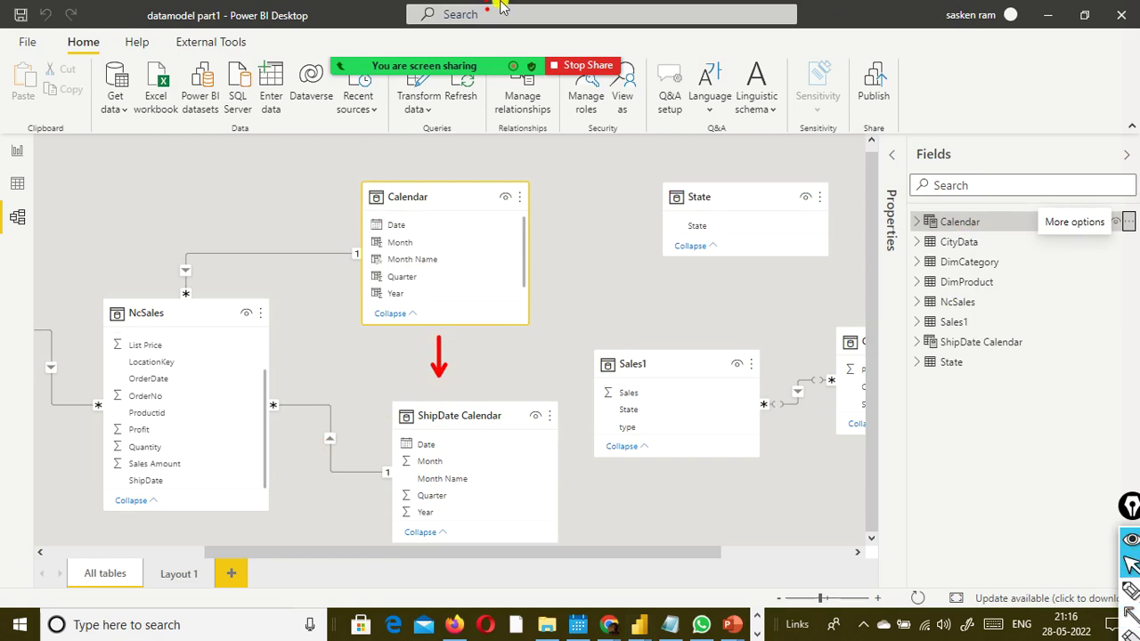
In the report view, inspect the Sales by Shipped Date1 measure's USERELATIONSHIP formula, and check it against the relationships in the model diagram
left_click(17, 149)
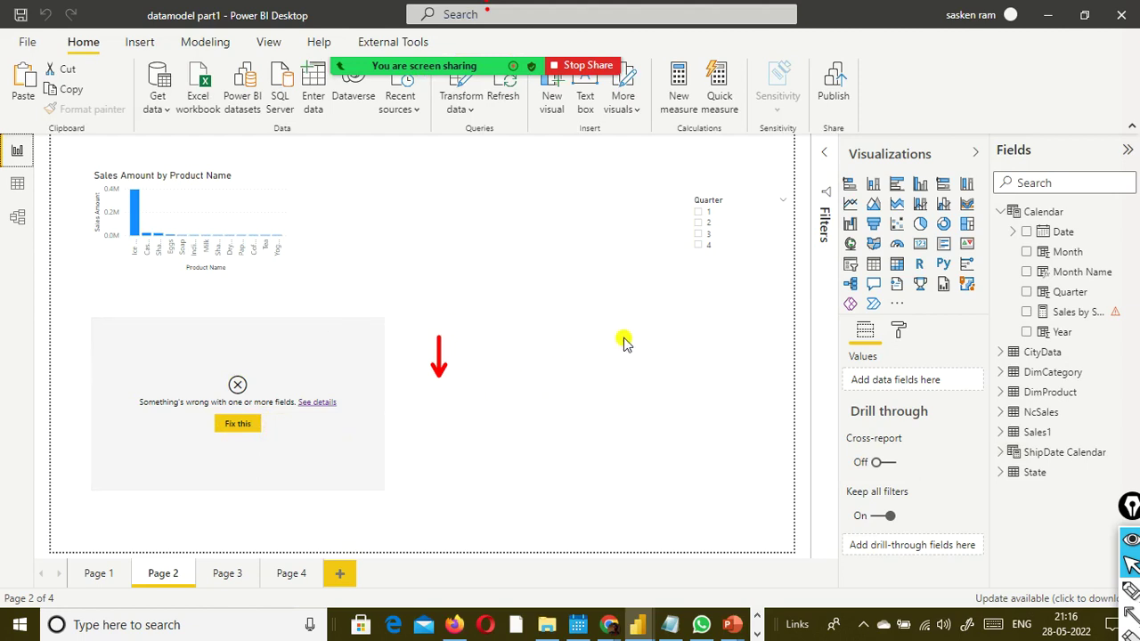
left_click(1070, 312)
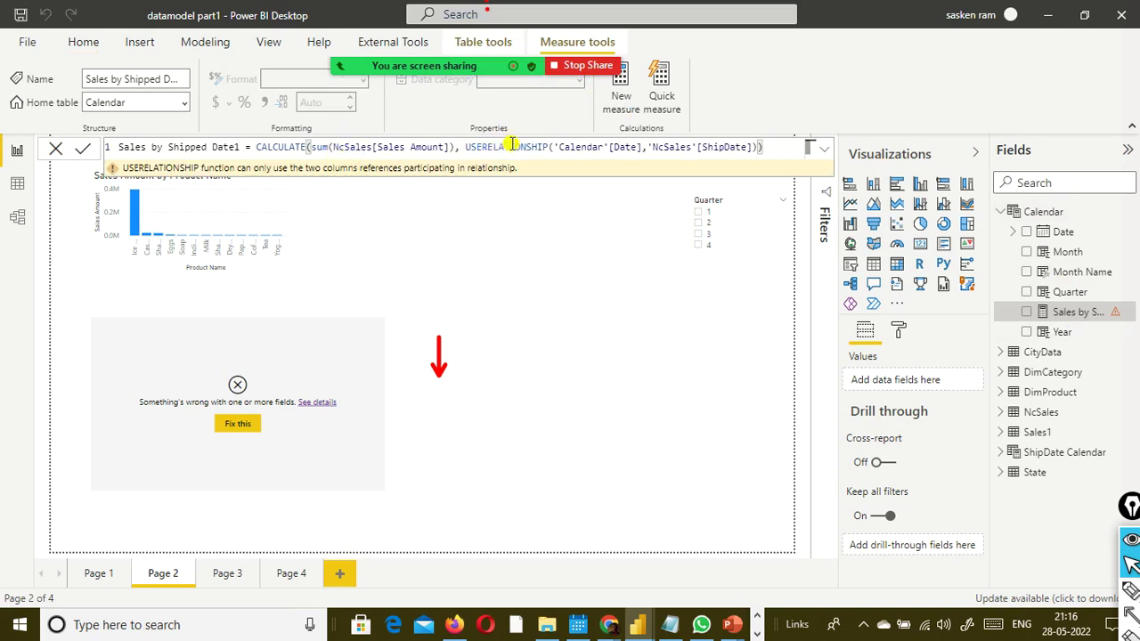
left_click(18, 221)
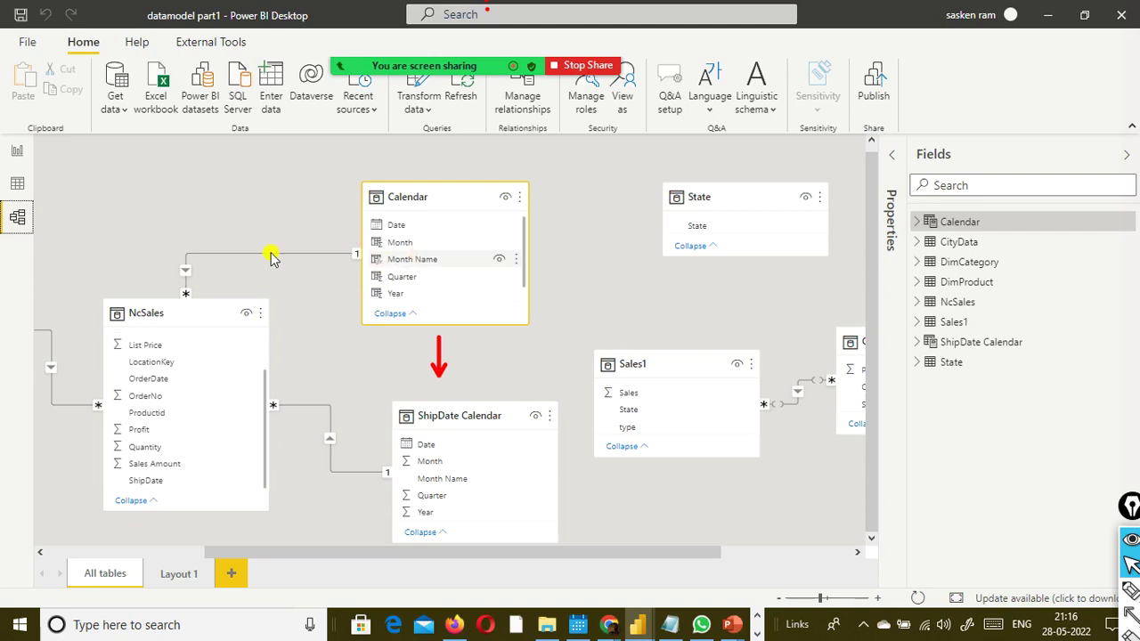
Add a blank table visual to report Page 2 beside the broken visual, leaving a gap between the two
left_click(14, 155)
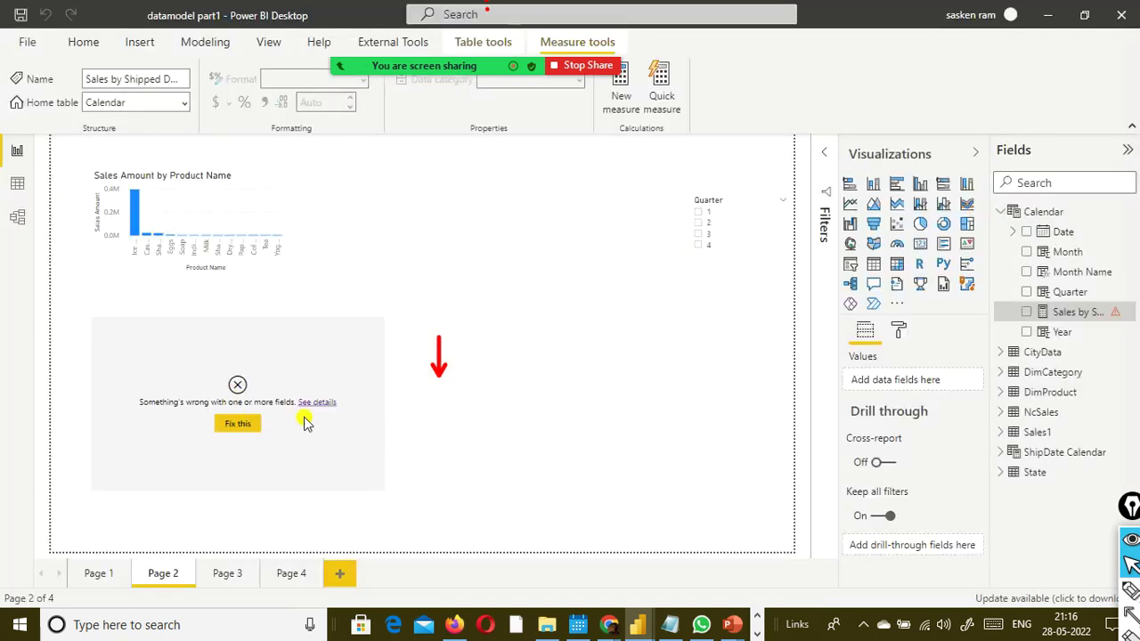
left_click(871, 265)
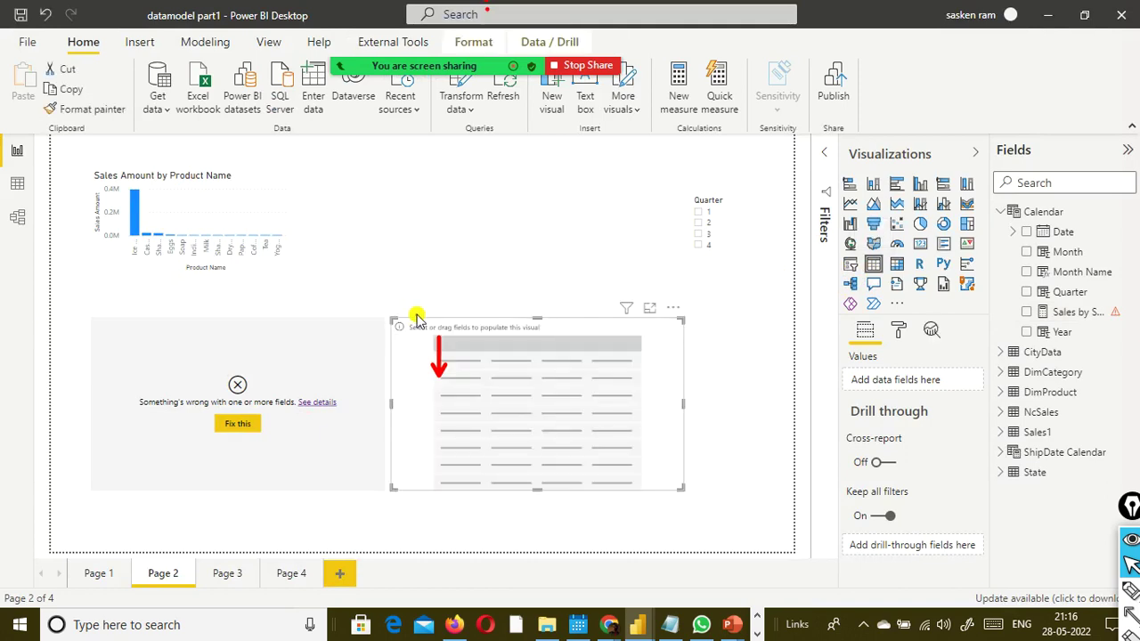
left_click_drag(638, 333, 704, 333)
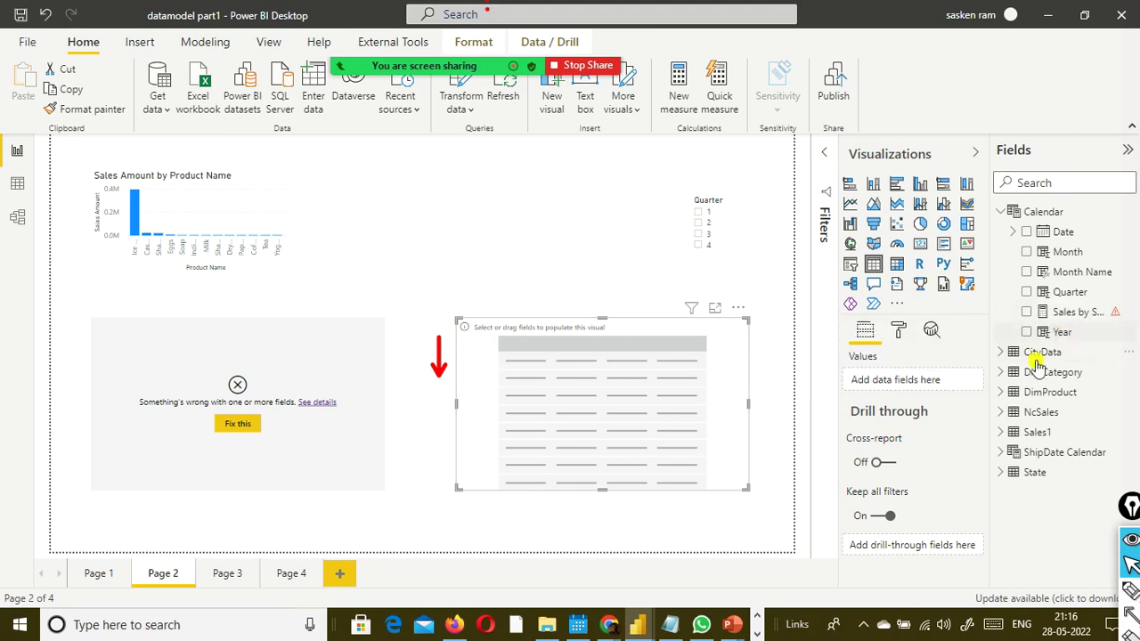
Fill the new table visual with Calendar's Quarter and NcSales' Sales Amount, and set Quarter to Don't summarize
left_click(1001, 413)
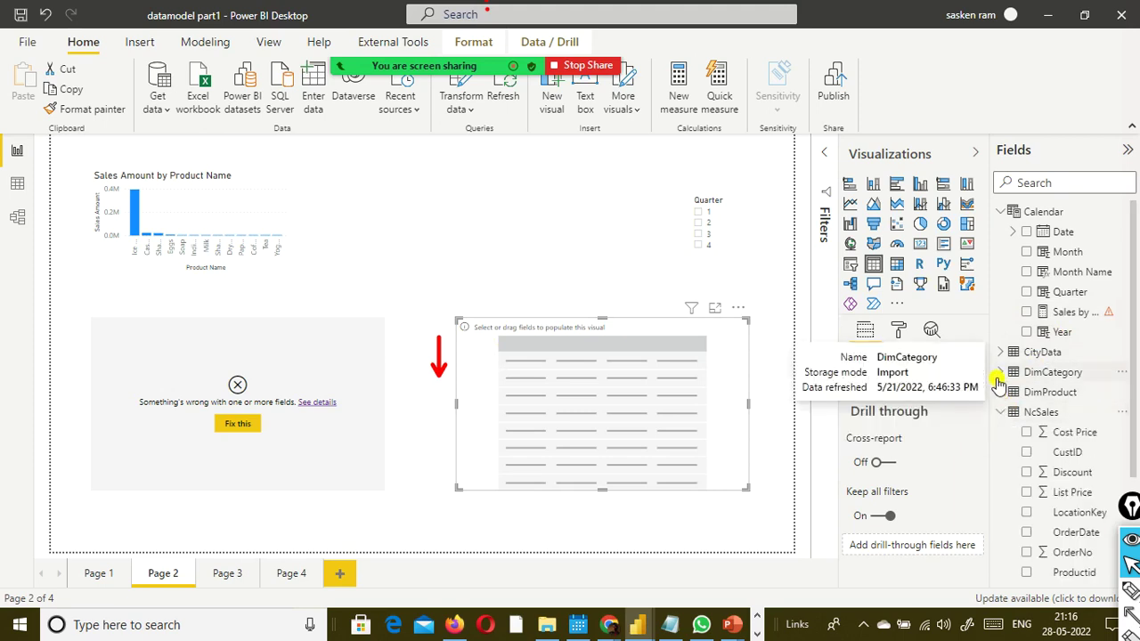
left_click(1027, 292)
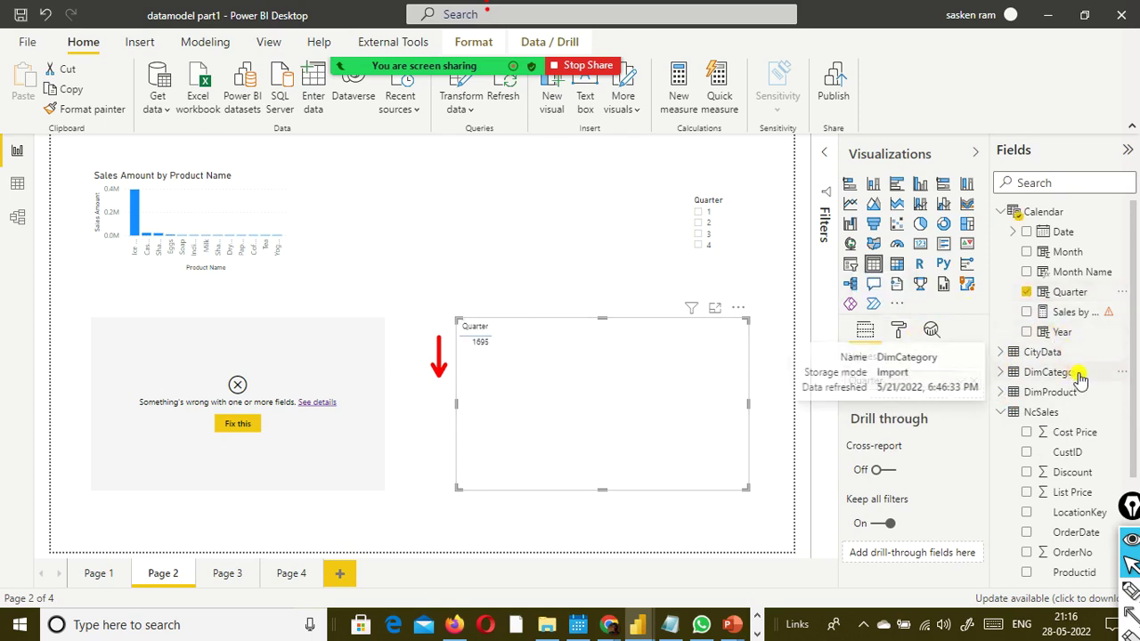
scroll(1079, 378, "down", 3)
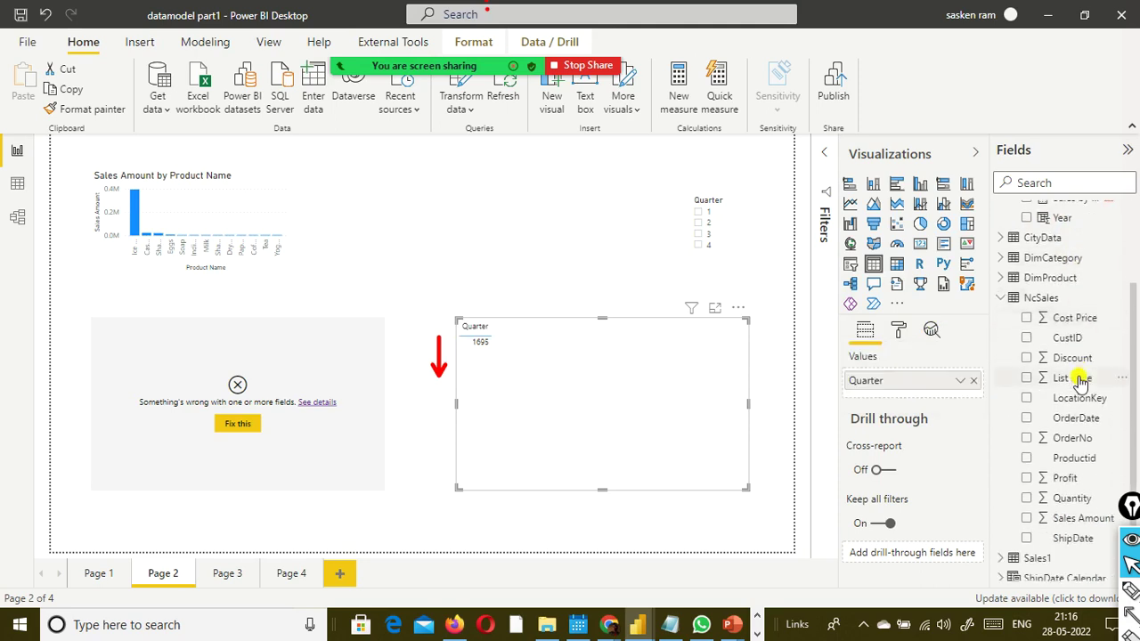
scroll(1079, 378, "down", 1)
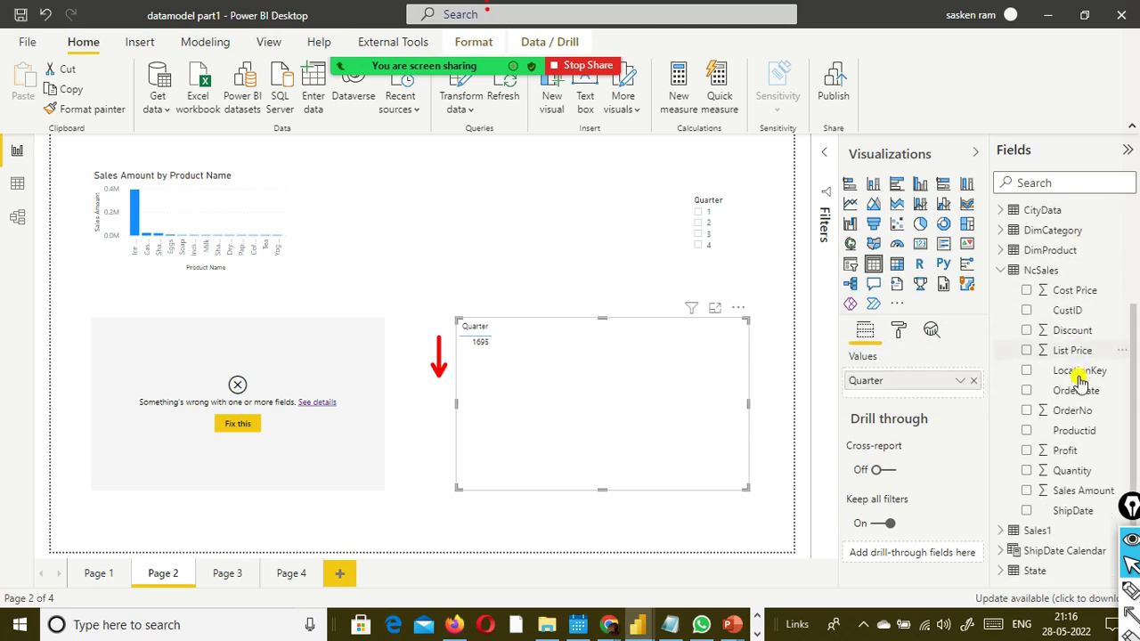
left_click(1027, 491)
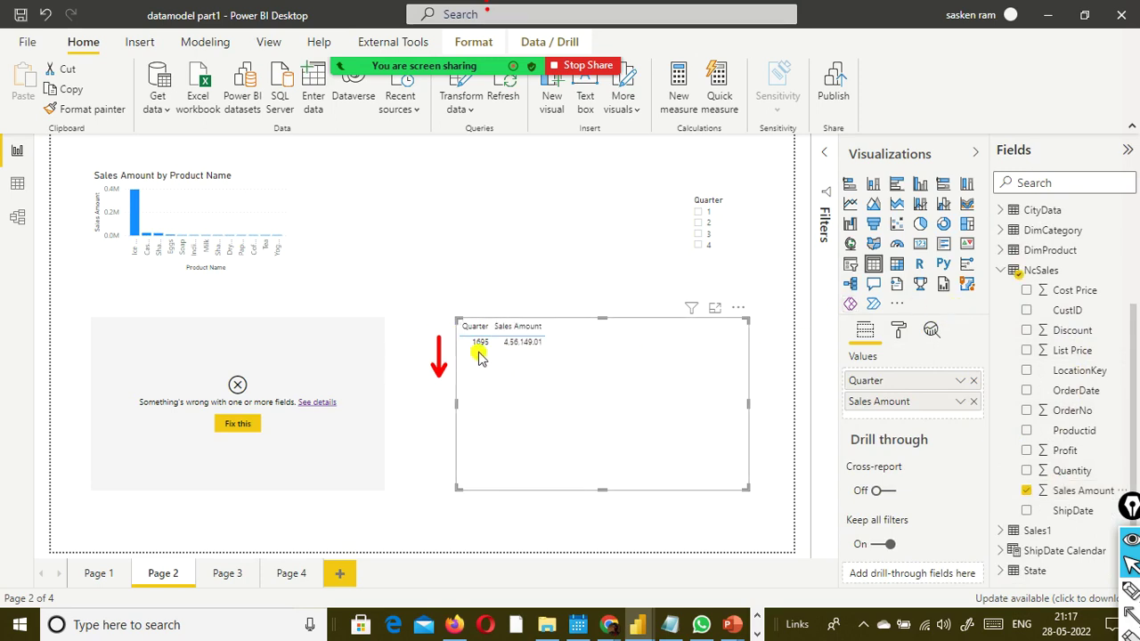
left_click(962, 384)
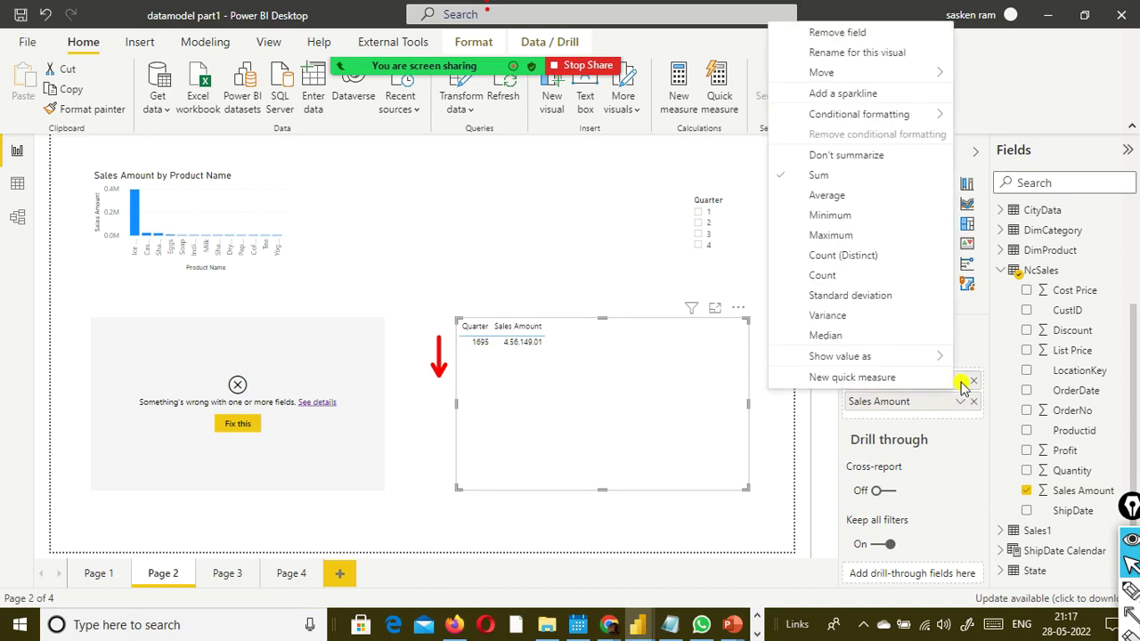
left_click(869, 155)
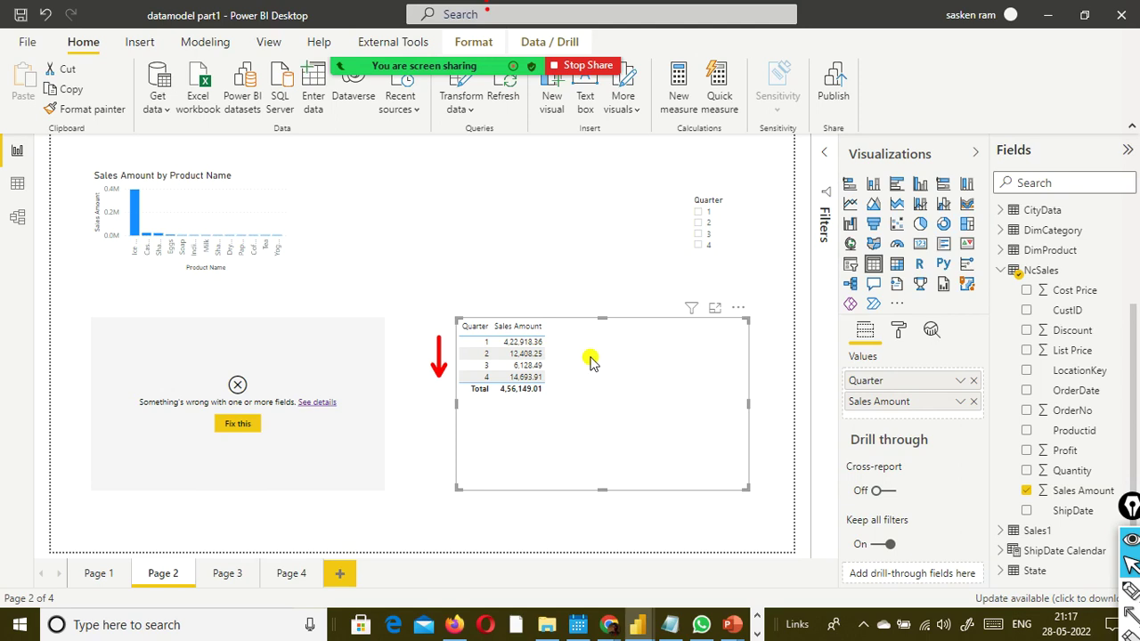
Shrink the quarterly sales table to fit its data and move it up beside the Sales Amount by Product Name chart
left_click_drag(747, 406, 610, 392)
left_click_drag(530, 486, 489, 239)
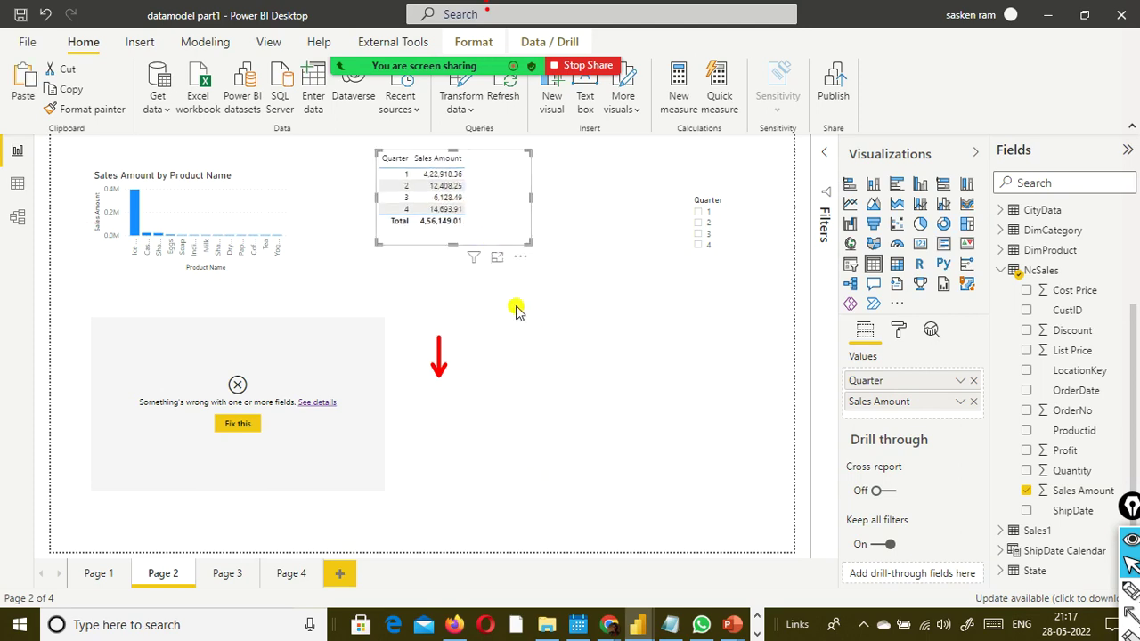
left_click_drag(496, 224, 501, 229)
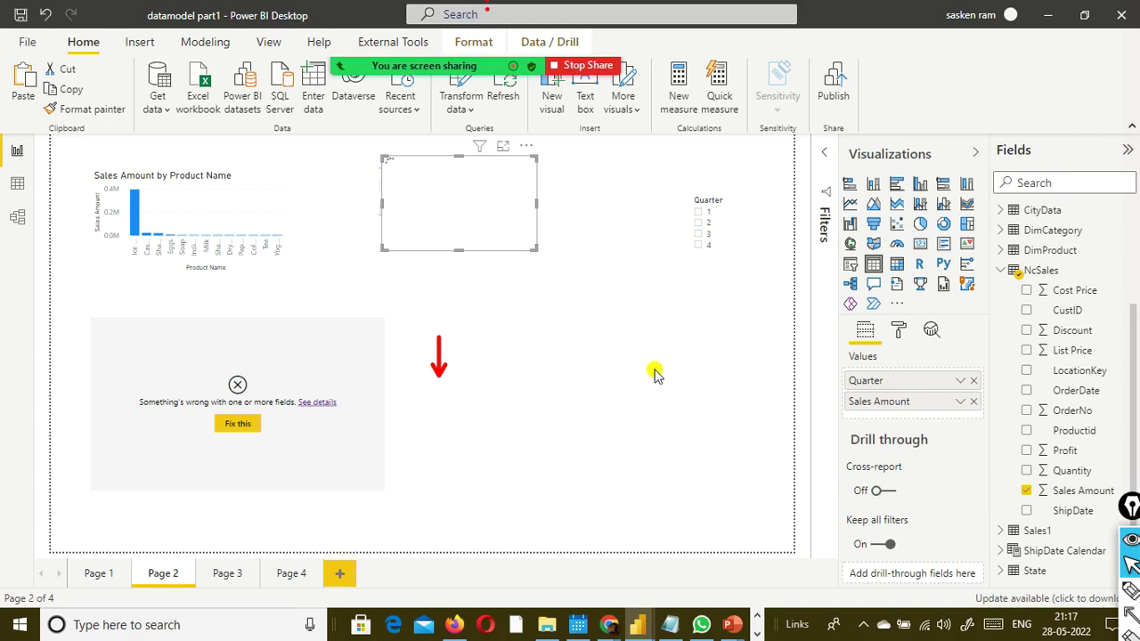
Duplicate the quarterly sales table and place the copy in the empty area below the Quarter slicer
key("ctrl+c")
key("ctrl+v")
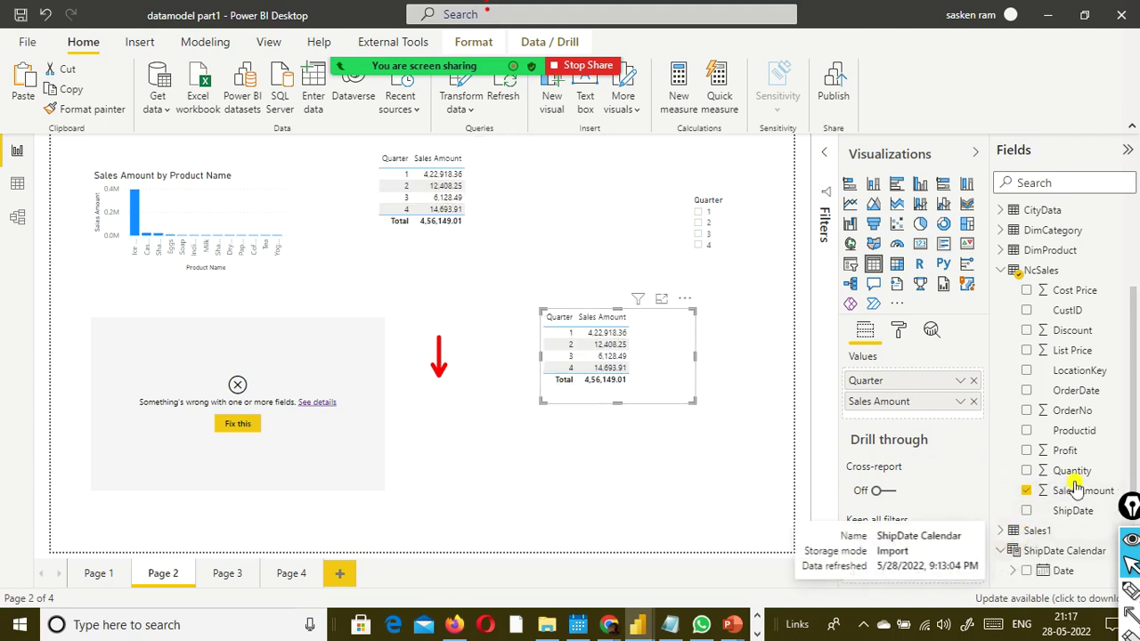
In the copied table, replace Calendar's Quarter with ShipDate Calendar's Quarter as the first column, set to Don't summarize, and shift the table slightly up and left
left_click(1003, 552)
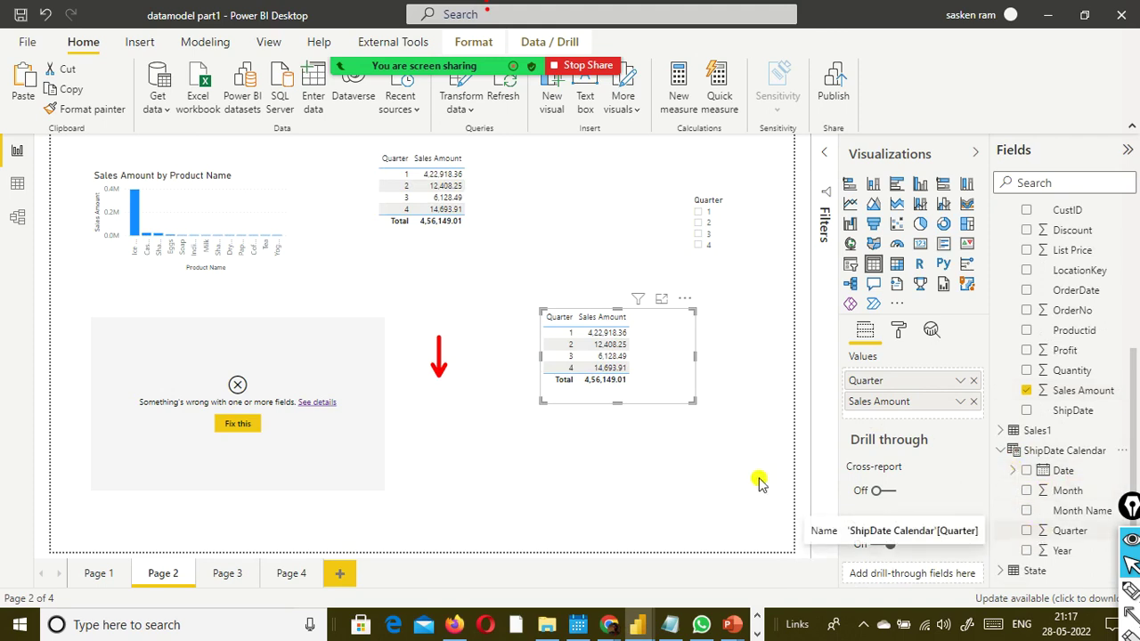
left_click_drag(653, 391, 608, 370)
left_click(973, 380)
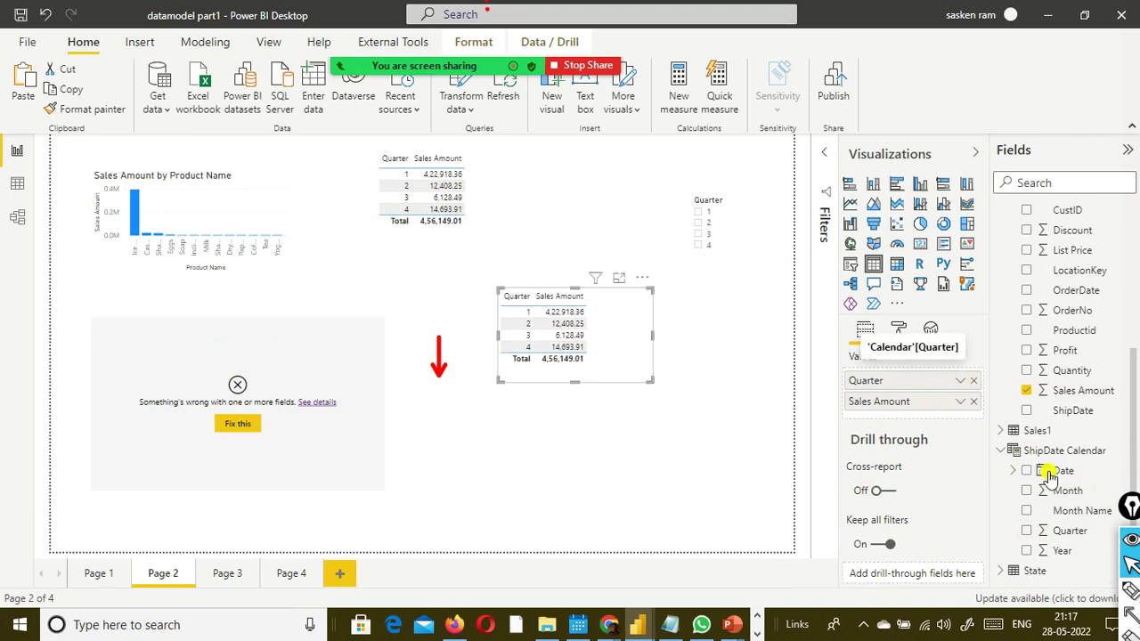
left_click(1027, 531)
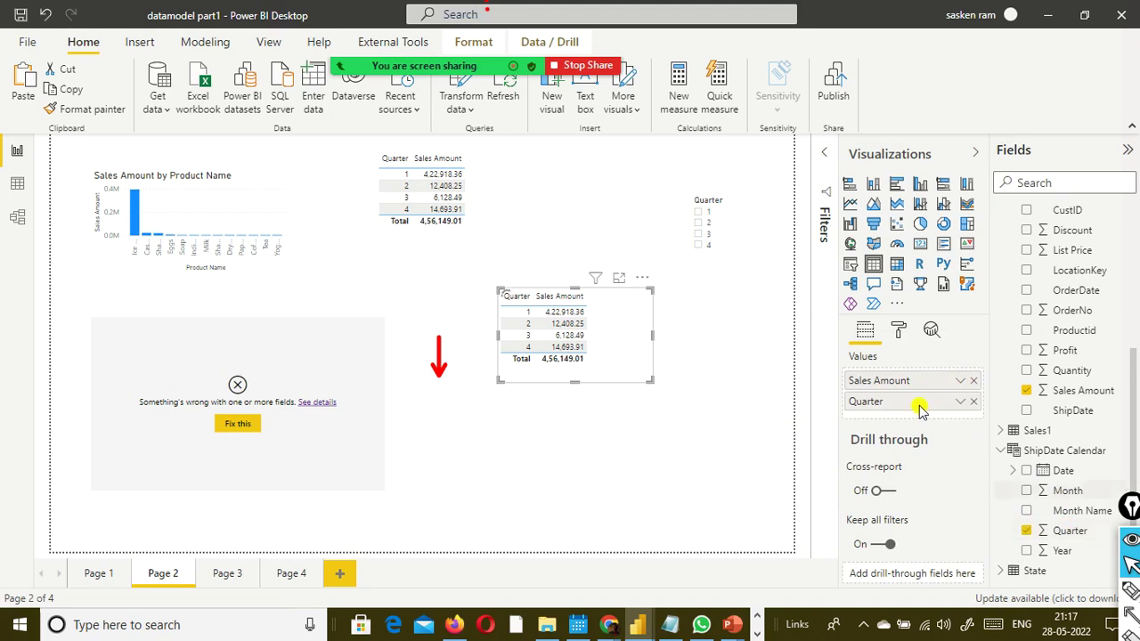
left_click_drag(920, 408, 908, 383)
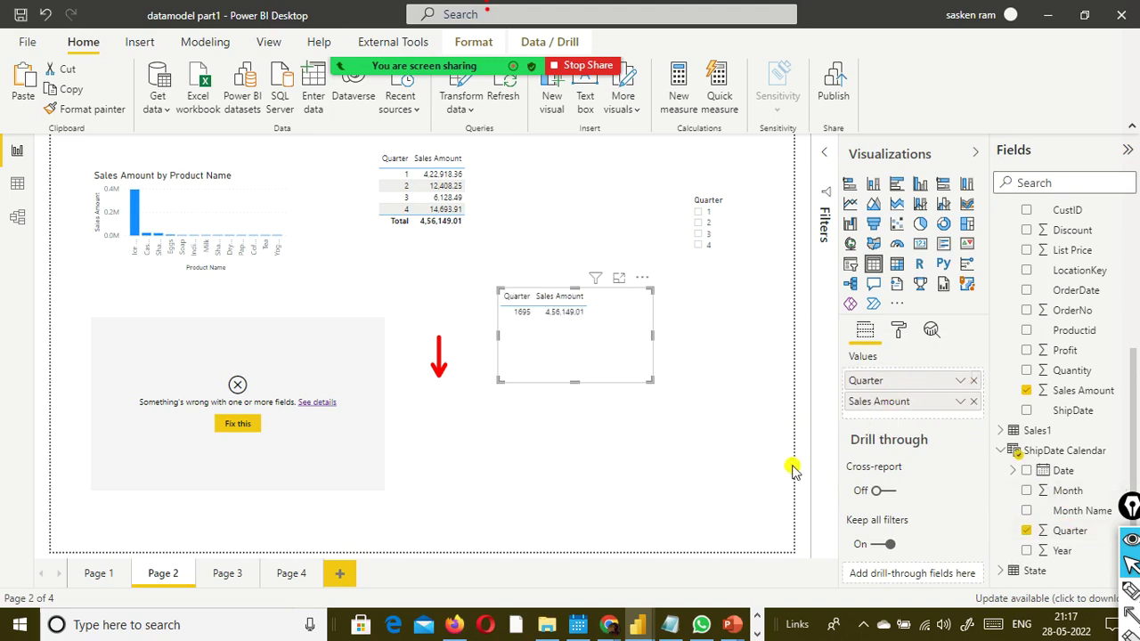
left_click(958, 381)
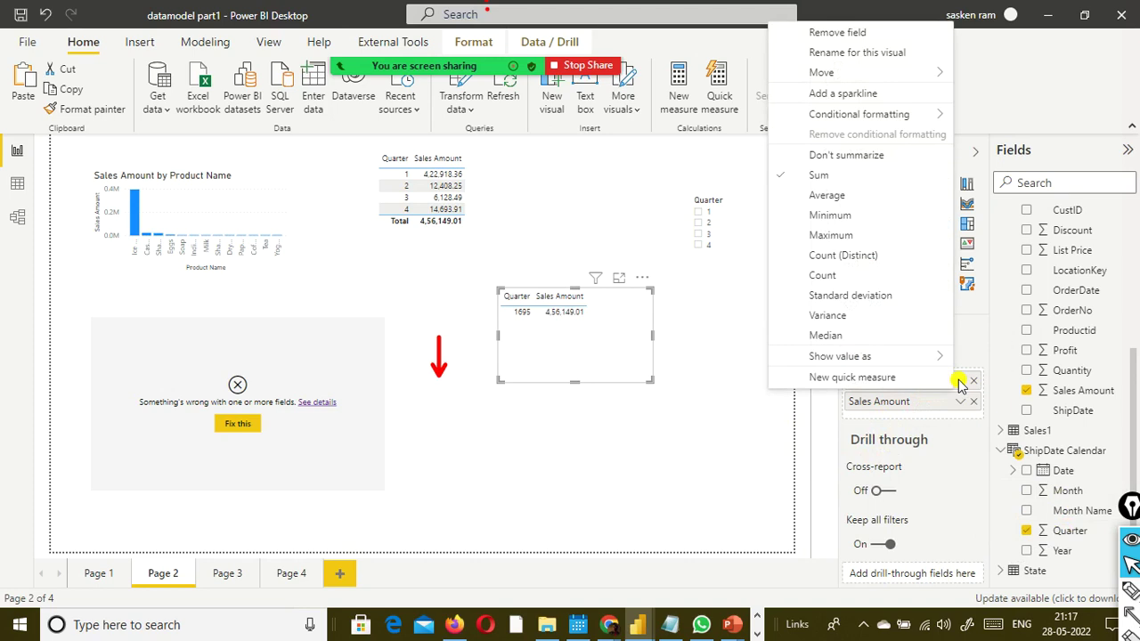
left_click(888, 158)
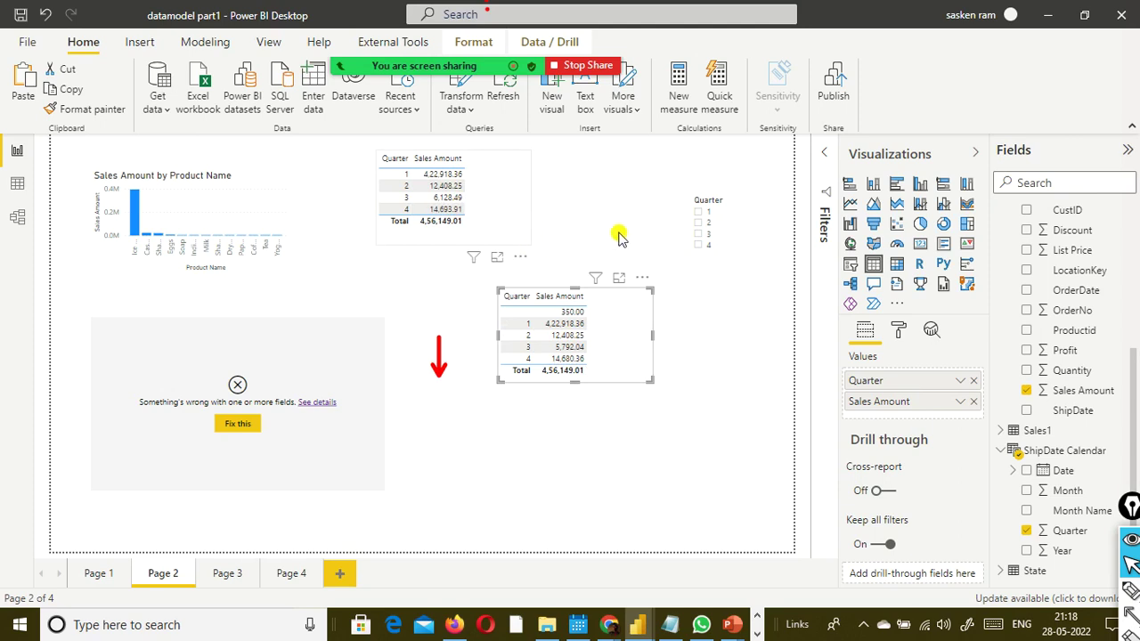
Move the original Calendar quarter table to just above the ShipDate Calendar quarter table for comparison
left_click_drag(405, 210, 512, 232)
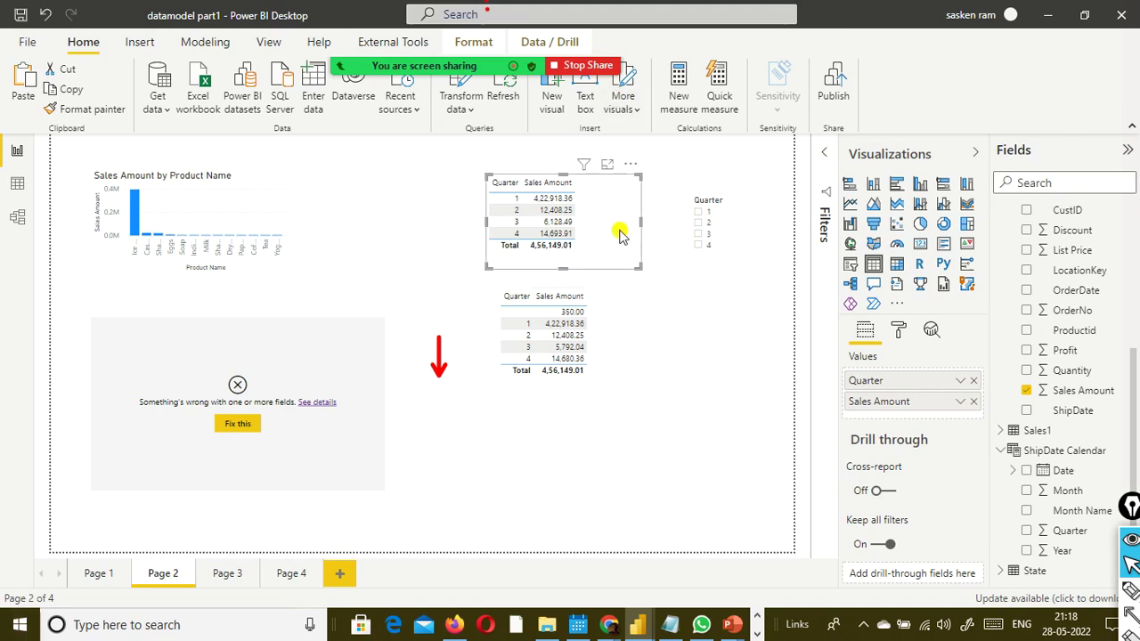
left_click_drag(621, 233, 600, 242)
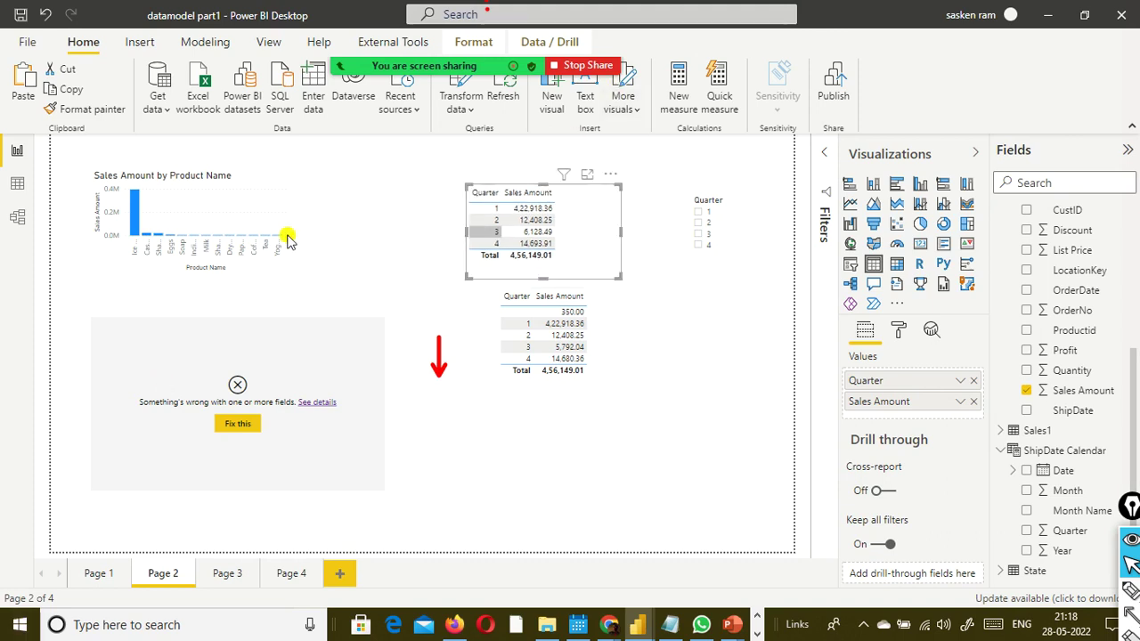
Open the data model diagram to examine how NcSales relates to the Calendar and ShipDate Calendar tables
left_click(17, 216)
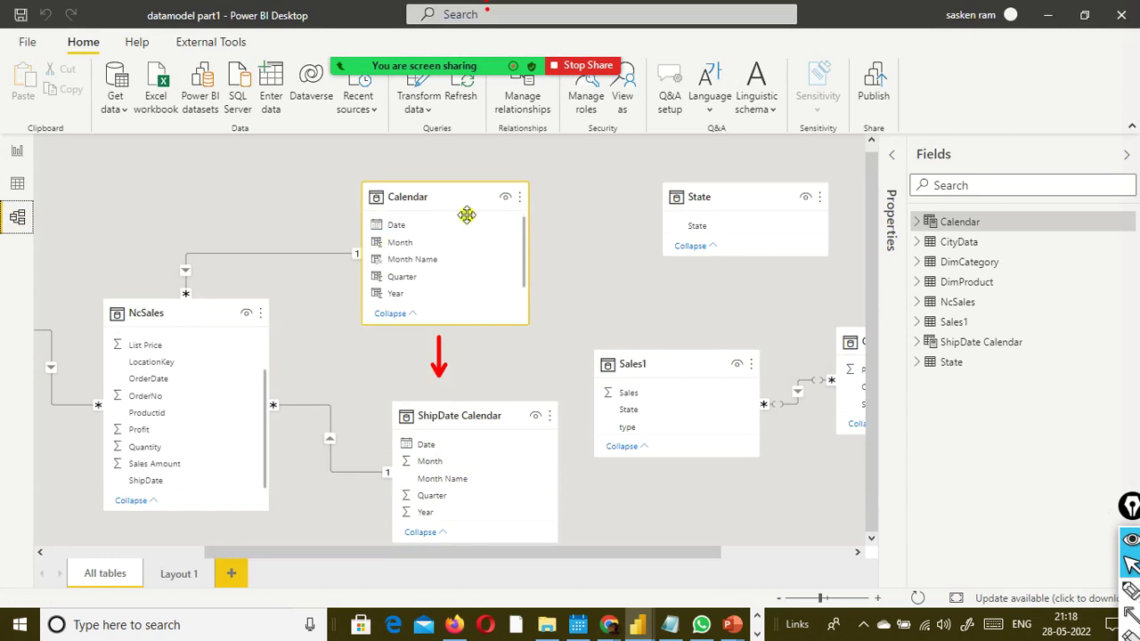
mouse_move(486, 207)
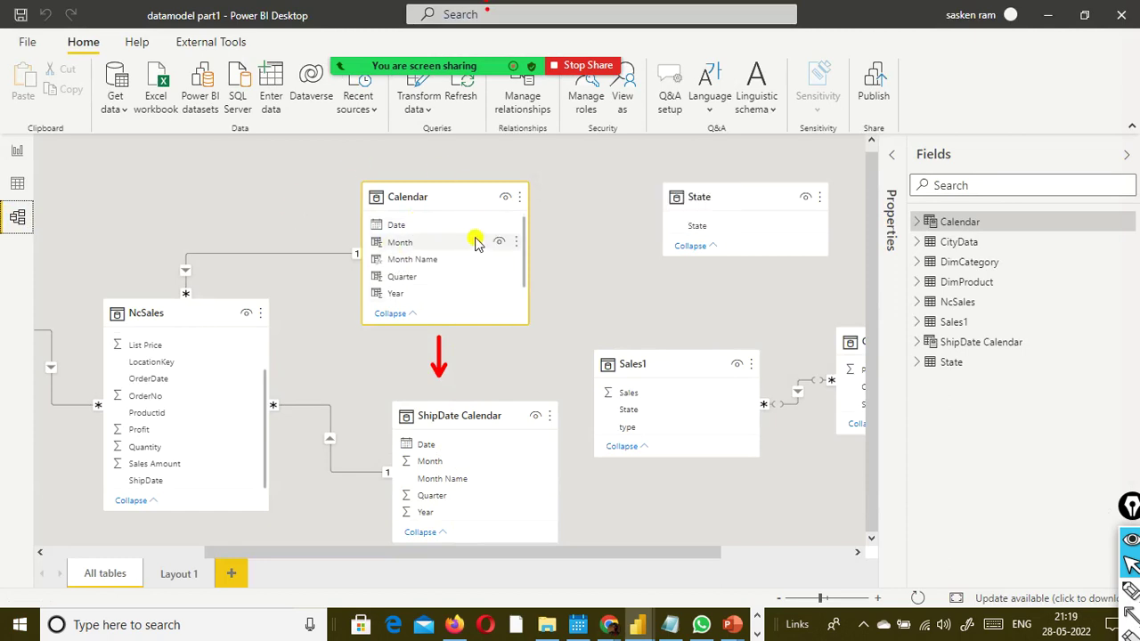